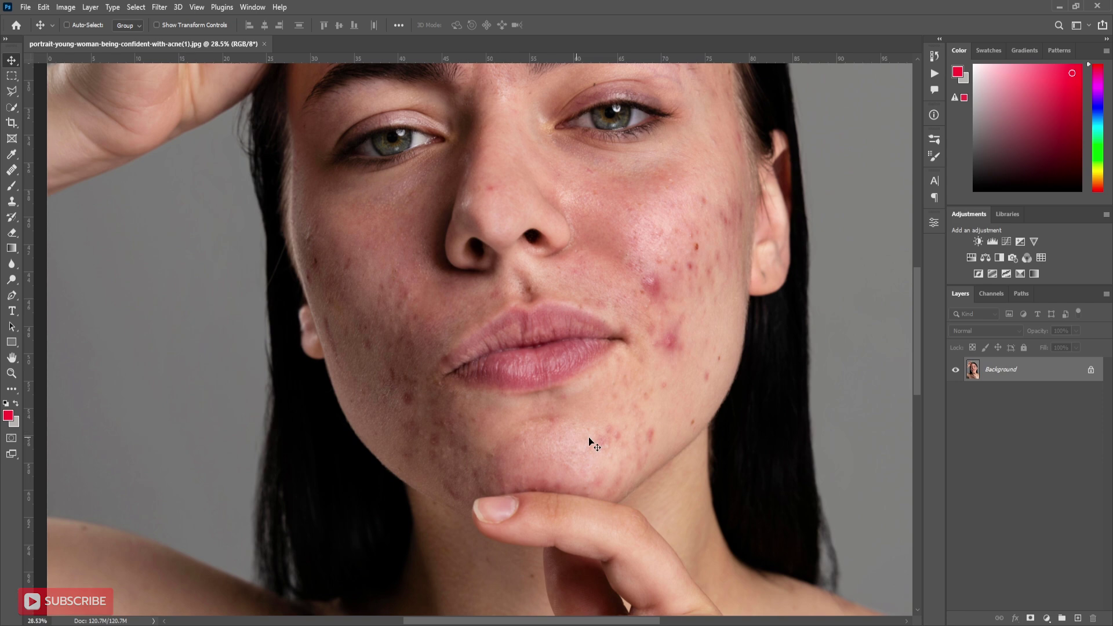
Zoom out to show the whole portrait and duplicate the Background into Layer 1.
{"action": "scroll", "coordinate": [649, 413], "scroll_direction": "down", "scroll_amount": 2, "text": "alt"}
{"action": "scroll", "coordinate": [649, 411], "scroll_direction": "down", "scroll_amount": 1, "text": "alt"}
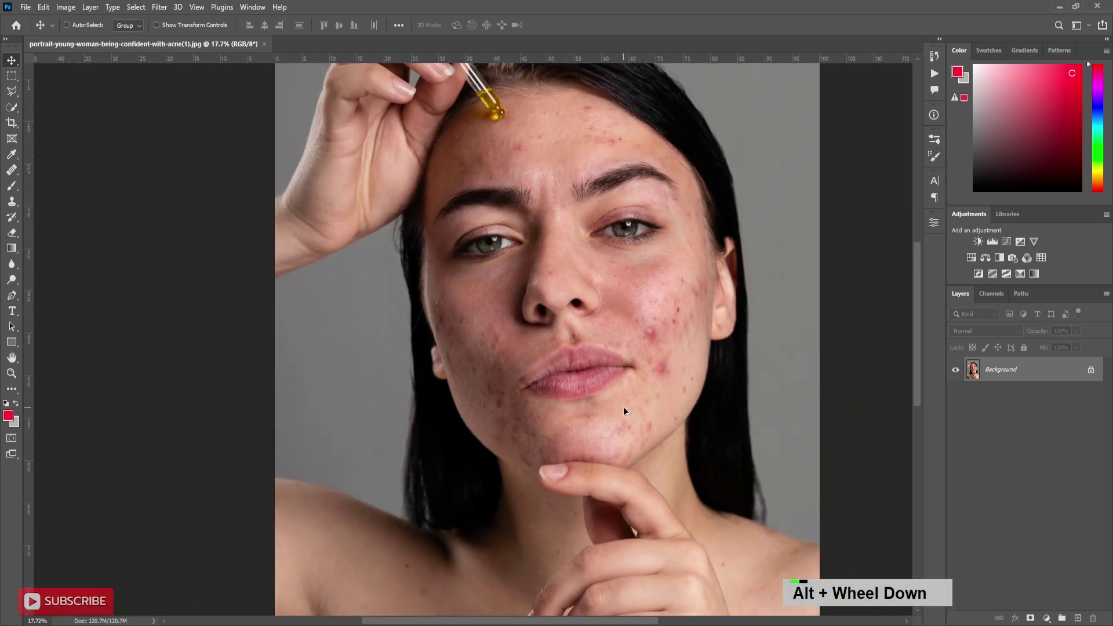
{"action": "scroll", "coordinate": [627, 326], "scroll_direction": "down", "scroll_amount": 3, "text": "alt"}
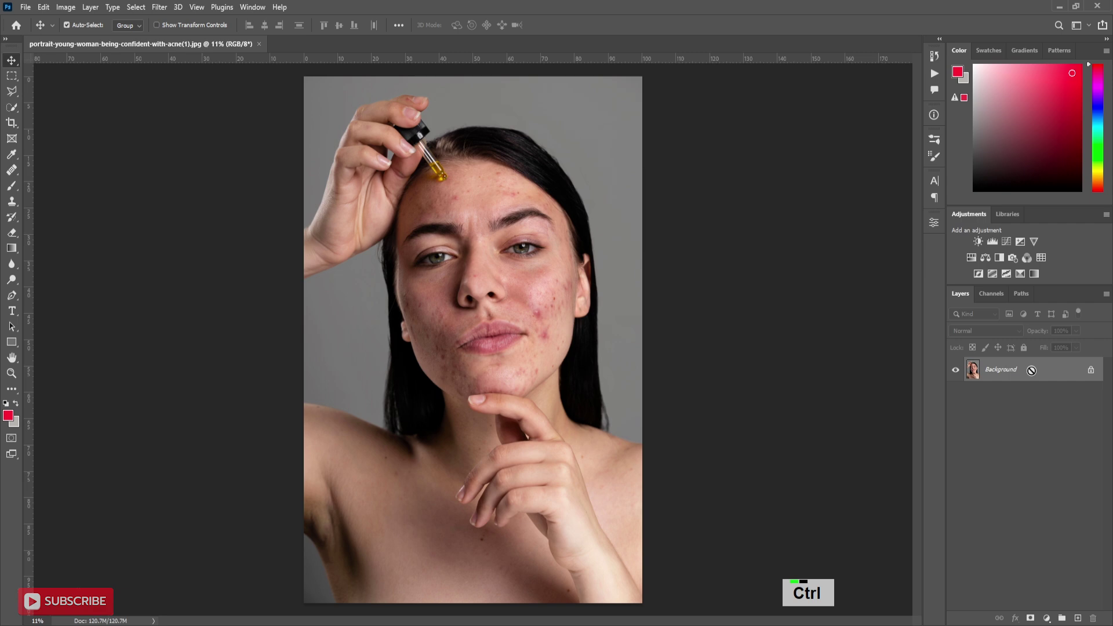
{"action": "key", "text": "ctrl+j"}
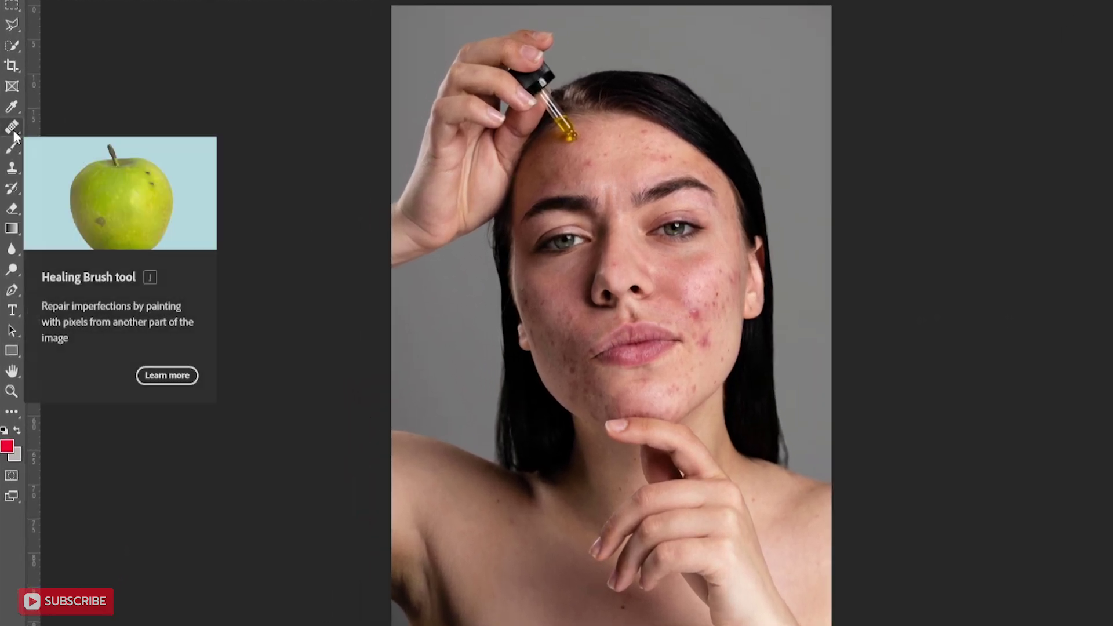
Switch to the Healing Brush, zoom in and heal two red blemishes on the forehead.
{"action": "right_click", "coordinate": [12, 170]}
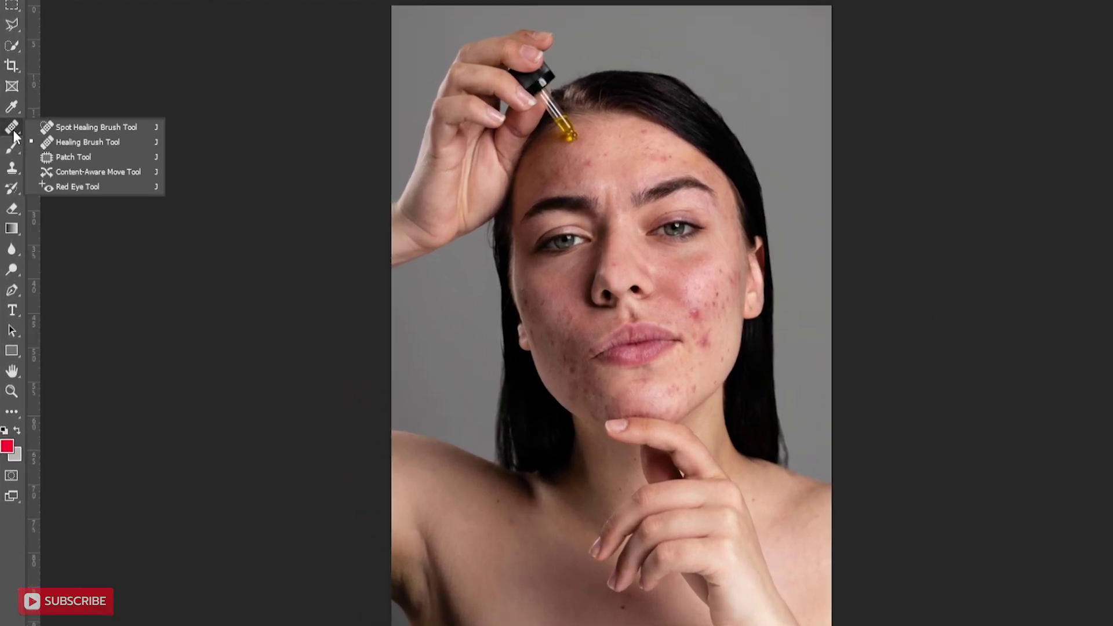
{"action": "left_click", "coordinate": [83, 146]}
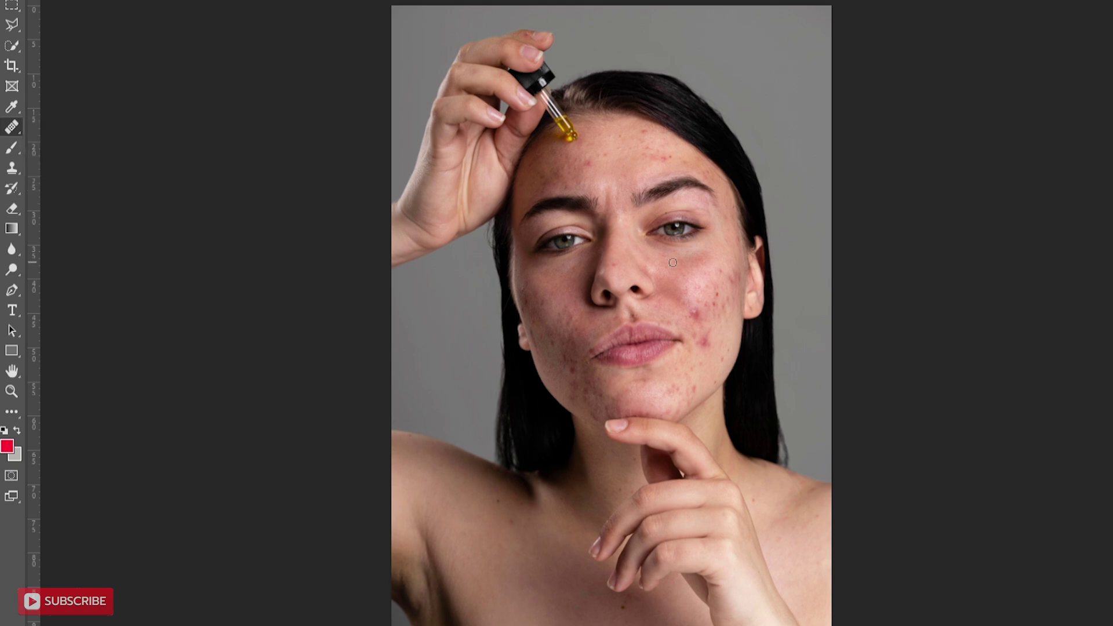
{"action": "scroll", "coordinate": [641, 227], "scroll_direction": "up", "scroll_amount": 6}
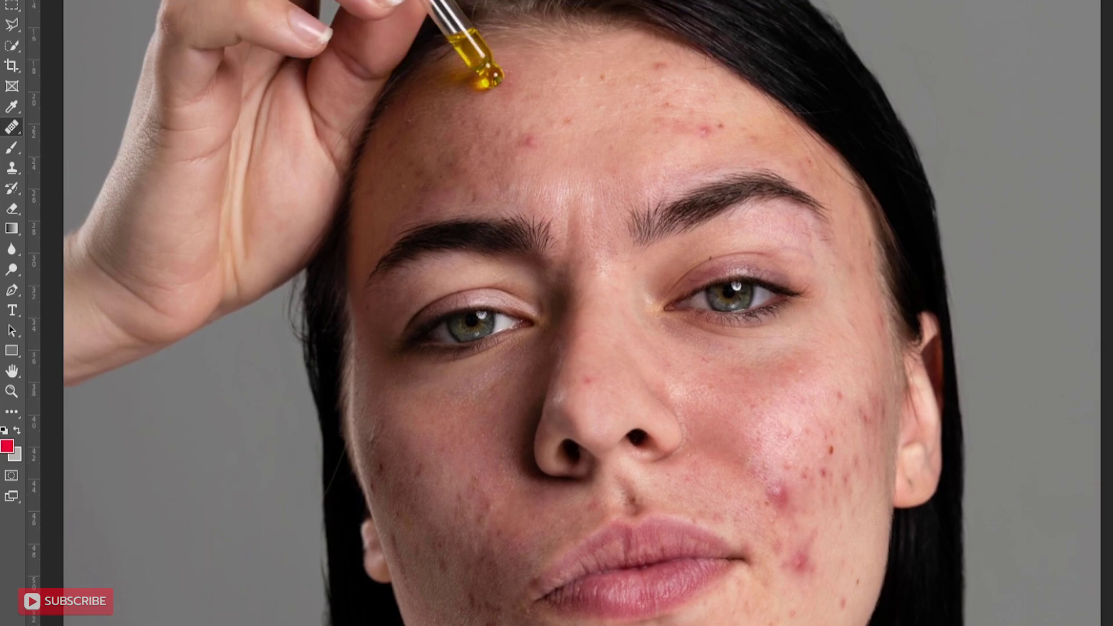
{"action": "scroll", "coordinate": [525, 224], "scroll_direction": "up", "scroll_amount": 3}
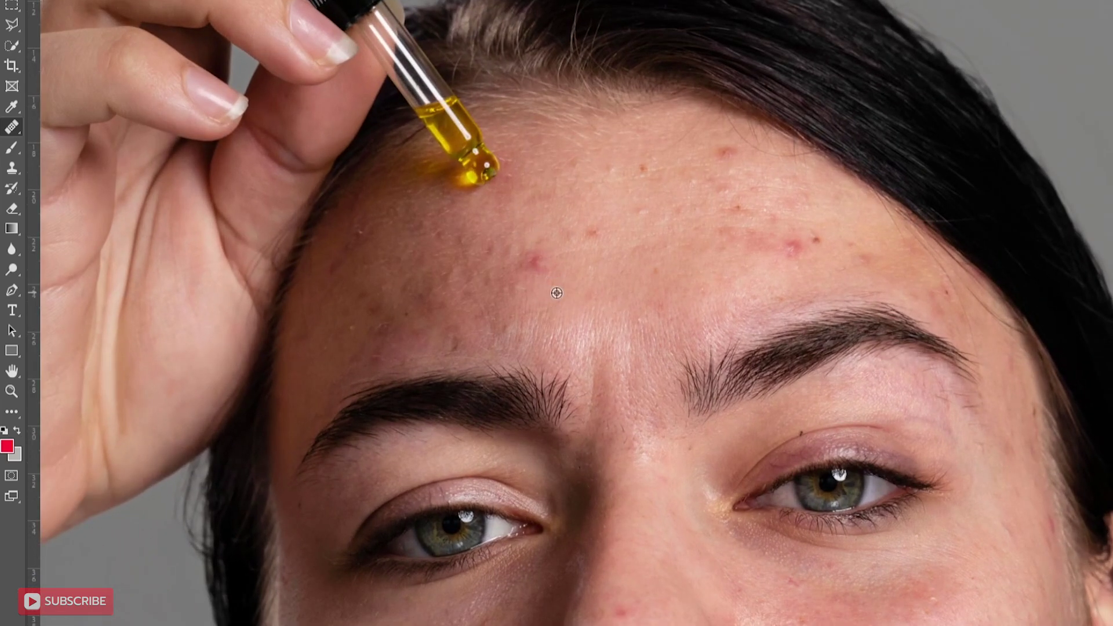
{"action": "left_click", "coordinate": [532, 259]}
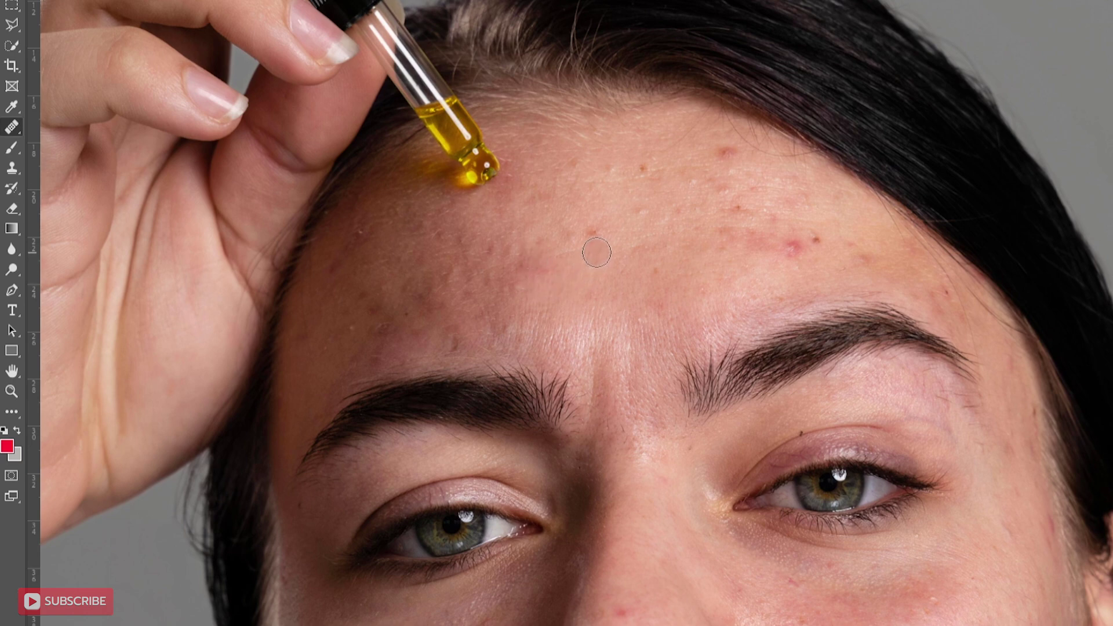
{"action": "left_click", "coordinate": [789, 250]}
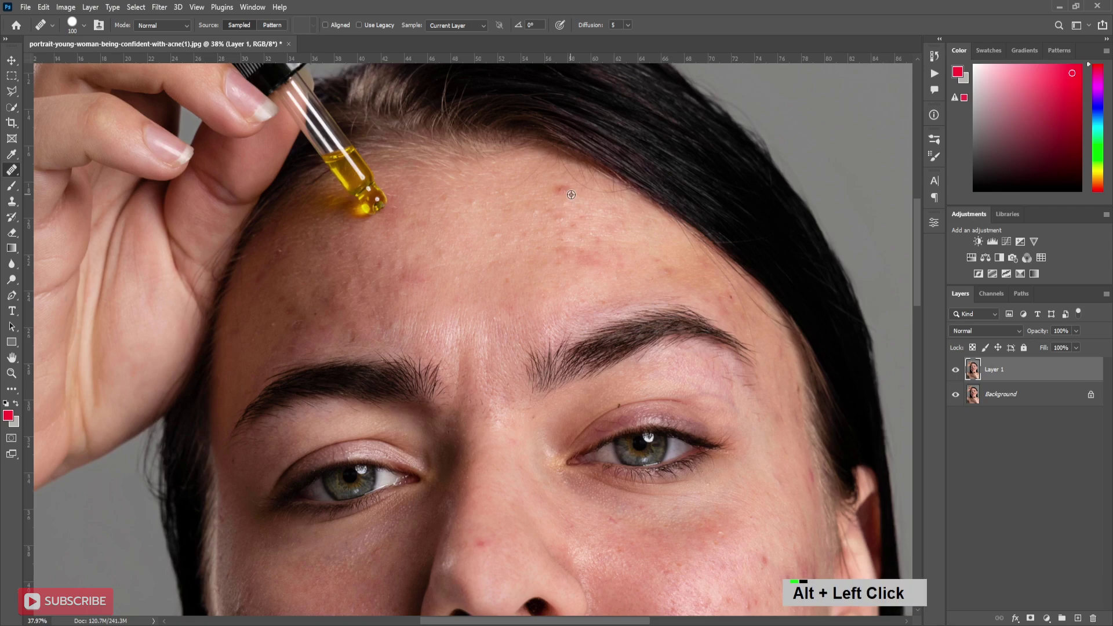
Heal the acne spots on the right cheek, resampling nearby clean skin as needed.
{"action": "left_click", "coordinate": [842, 301], "text": "alt"}
{"action": "scroll", "coordinate": [657, 297], "scroll_direction": "down", "scroll_amount": 5}
{"action": "left_click", "coordinate": [703, 408], "text": "alt"}
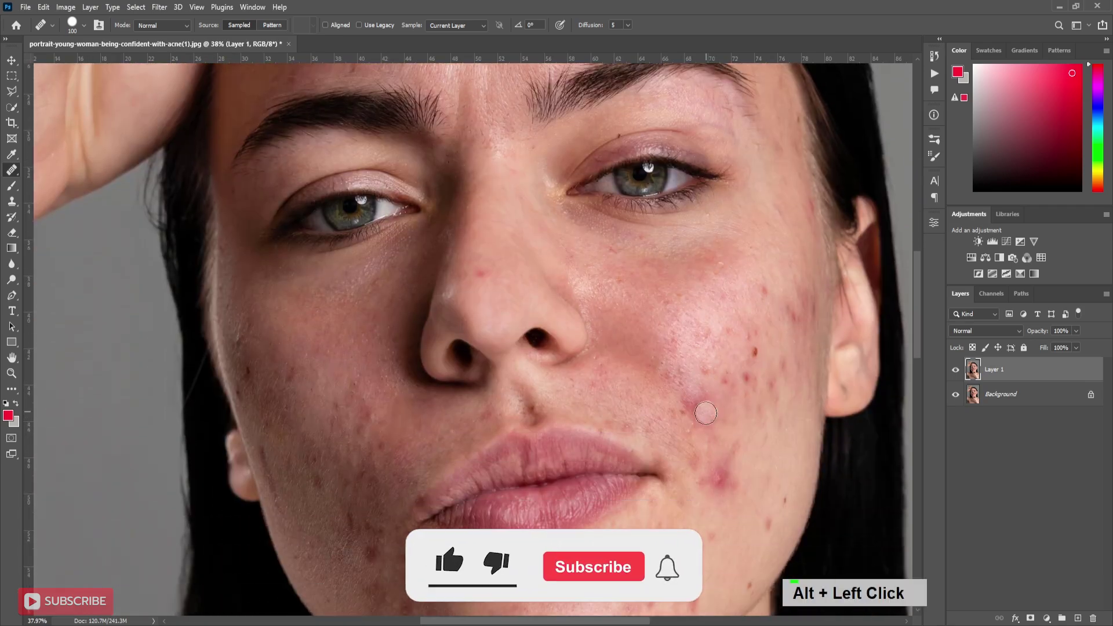
{"action": "left_click", "coordinate": [744, 462], "text": "alt"}
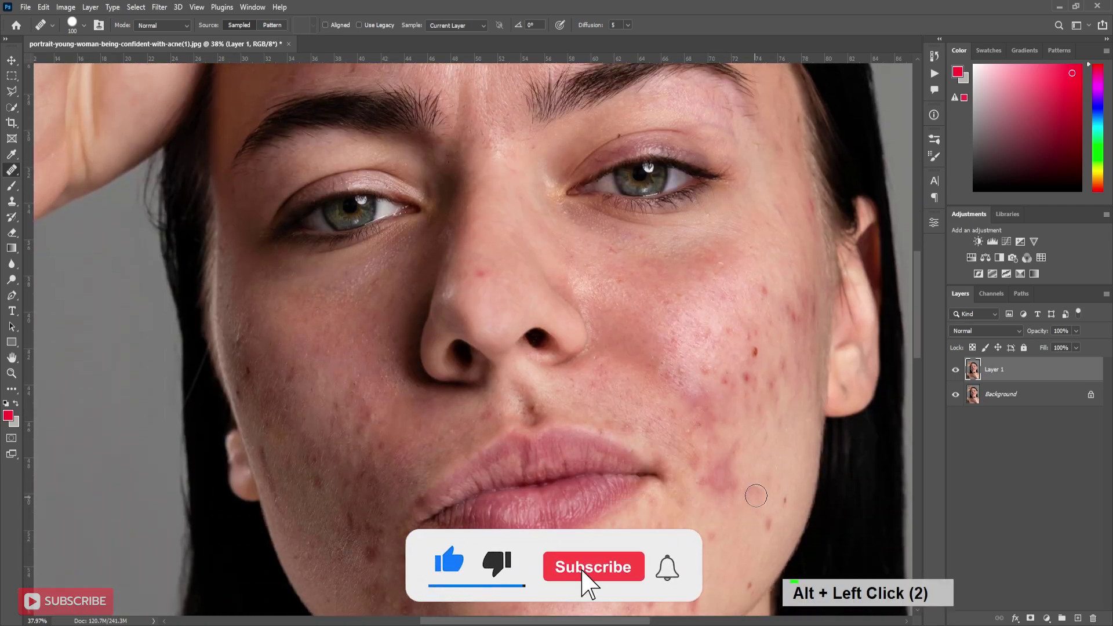
{"action": "double_click", "coordinate": [733, 524]}
{"action": "left_click", "coordinate": [750, 355], "text": "alt"}
{"action": "left_click", "coordinate": [747, 360], "text": "alt"}
{"action": "left_click", "coordinate": [751, 367], "text": "alt"}
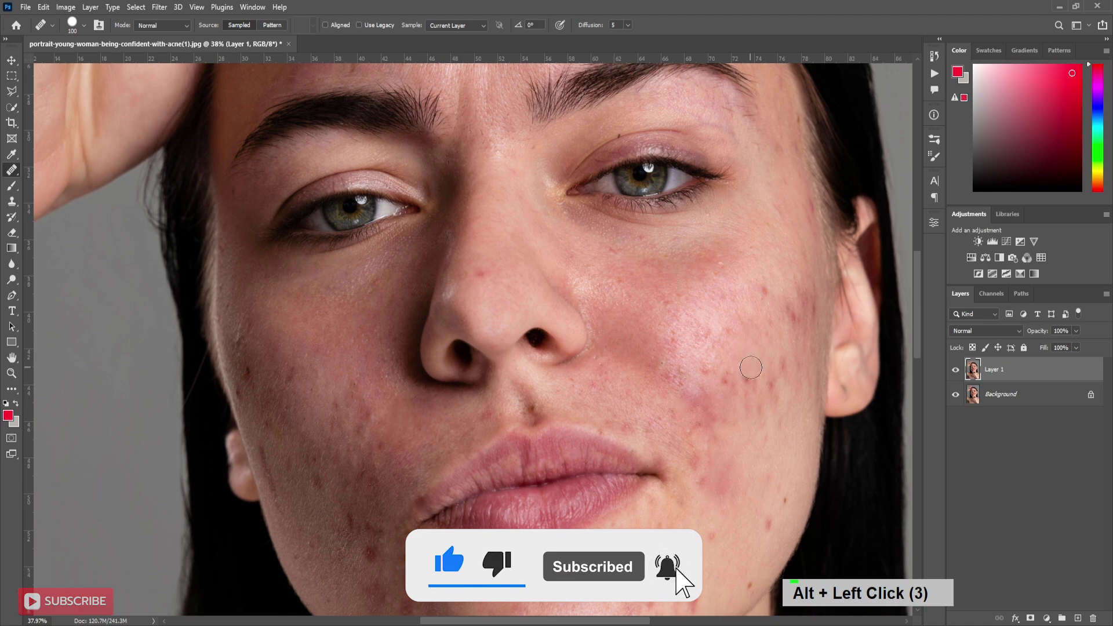
{"action": "left_click", "coordinate": [785, 367], "text": "alt"}
{"action": "left_click", "coordinate": [786, 367], "text": "alt"}
{"action": "left_click", "coordinate": [748, 489], "text": "alt"}
Heal the acne spots around the chin using nearby clean skin as the source.
{"action": "left_click", "coordinate": [721, 534], "text": "alt"}
{"action": "scroll", "coordinate": [746, 586], "scroll_direction": "down", "scroll_amount": 2}
{"action": "double_click", "coordinate": [684, 511]}
{"action": "left_click", "coordinate": [604, 498], "text": "alt"}
{"action": "double_click", "coordinate": [636, 499]}
Heal the spots on the left cheek and near the lips, then zoom back out.
{"action": "left_click", "coordinate": [450, 496], "text": "alt"}
{"action": "left_click", "coordinate": [366, 432], "text": "alt"}
{"action": "left_click", "coordinate": [373, 403], "text": "alt"}
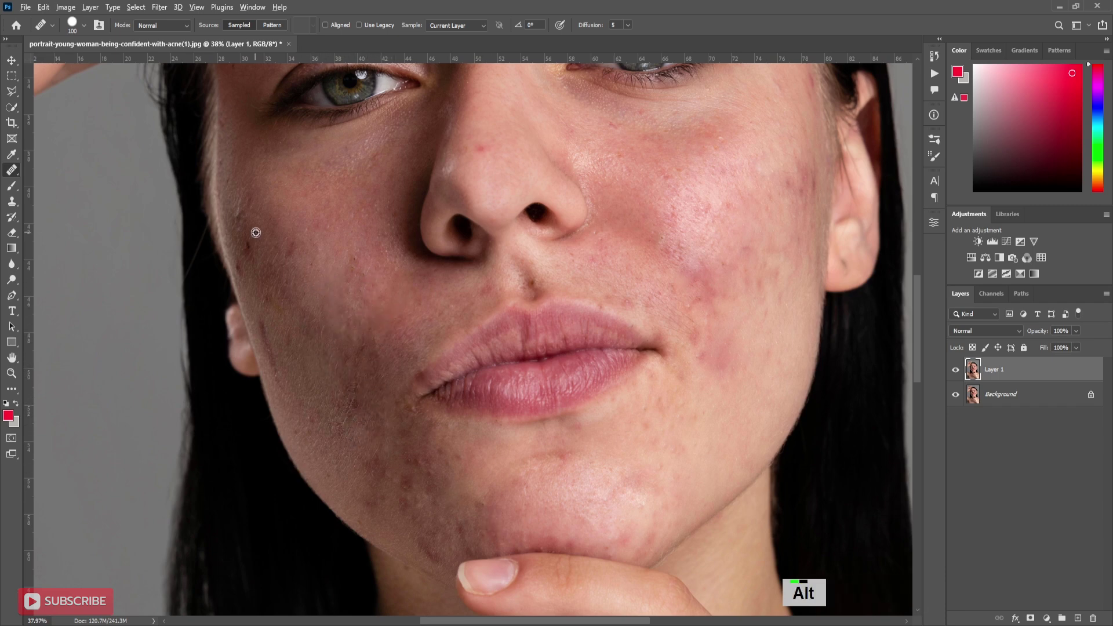
{"action": "left_click", "coordinate": [292, 259], "text": "alt"}
{"action": "double_click", "coordinate": [278, 260]}
{"action": "double_click", "coordinate": [292, 399]}
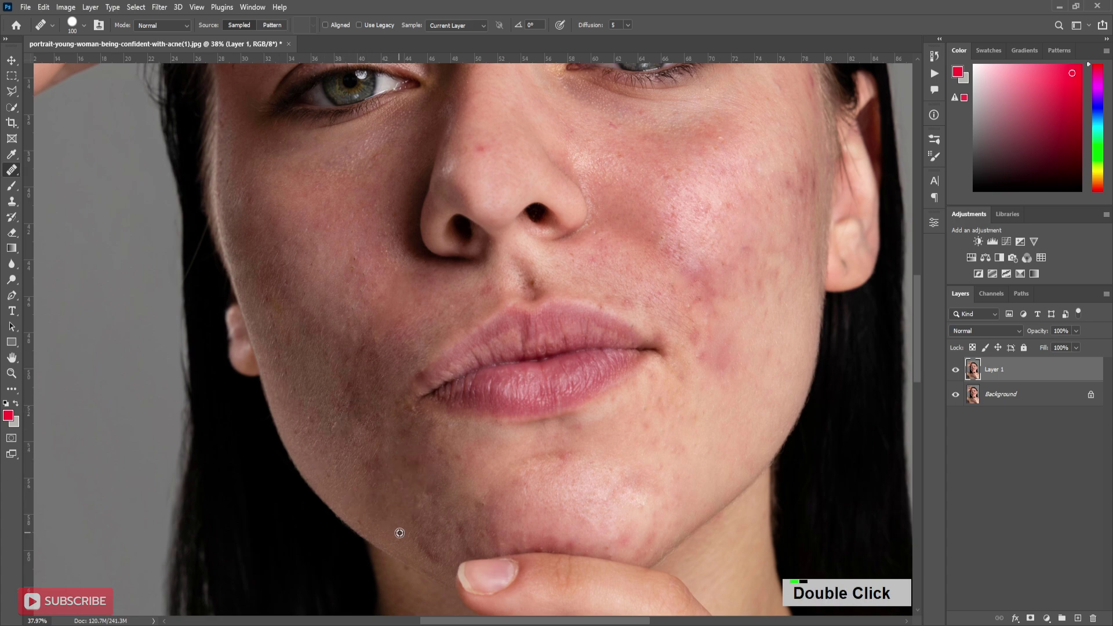
{"action": "left_click", "coordinate": [437, 452], "text": "alt"}
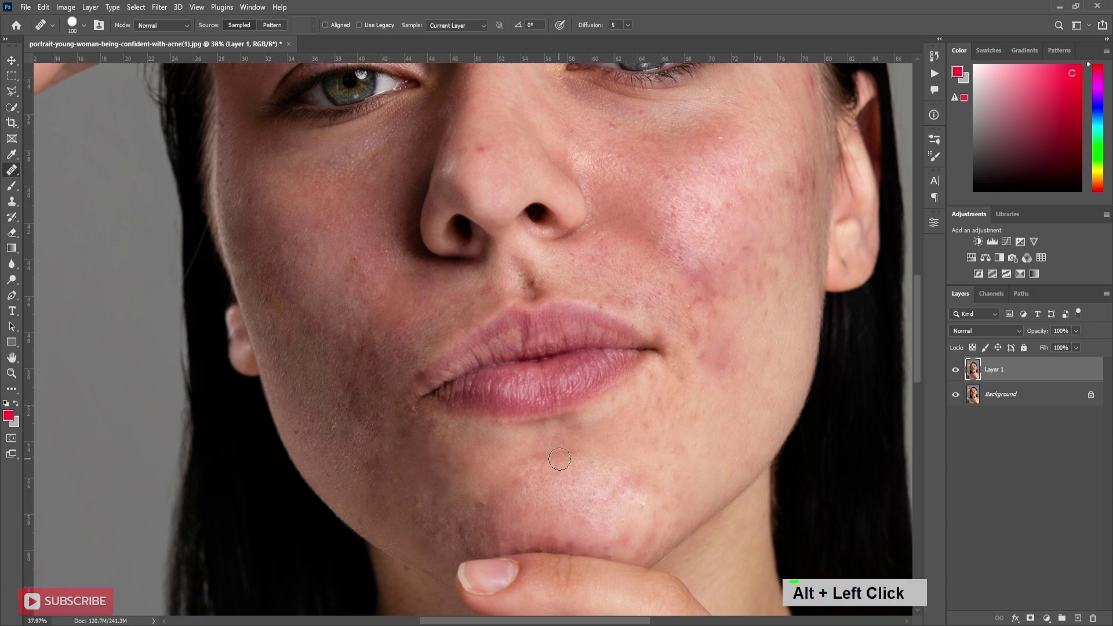
{"action": "scroll", "coordinate": [458, 364], "scroll_direction": "down", "scroll_amount": 2}
{"action": "scroll", "coordinate": [458, 363], "scroll_direction": "down", "scroll_amount": 1}
{"action": "left_click", "coordinate": [406, 312], "text": "alt"}
{"action": "scroll", "coordinate": [451, 426], "scroll_direction": "down", "scroll_amount": 2}
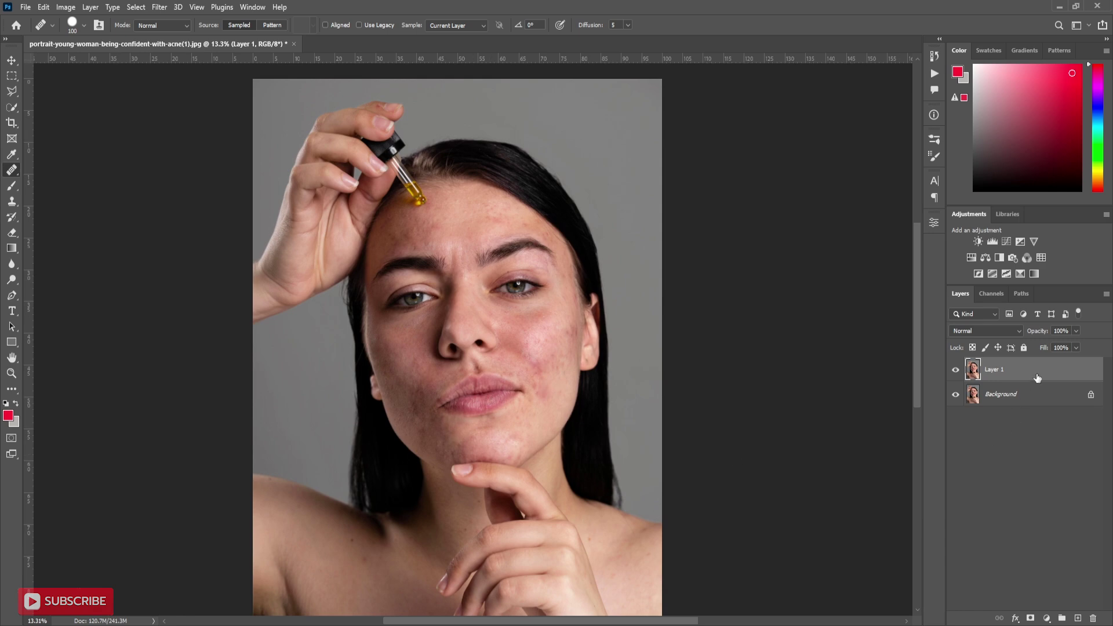
Duplicate Layer 1, set the copy to Vivid Light blending, and invert it.
{"action": "key", "text": "ctrl+j"}
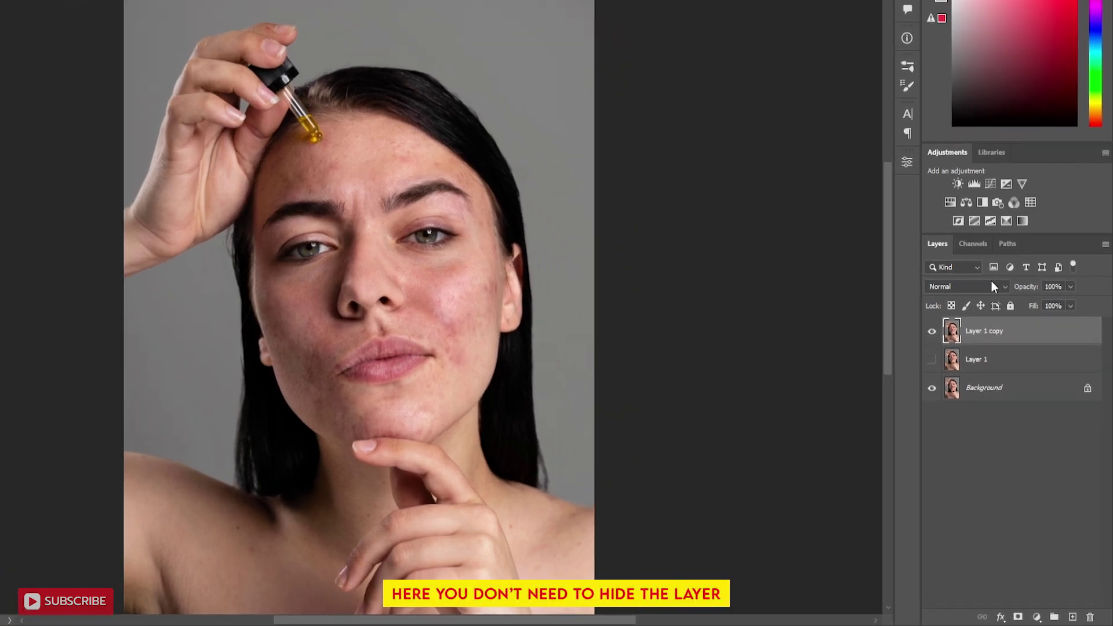
{"action": "left_click", "coordinate": [986, 330]}
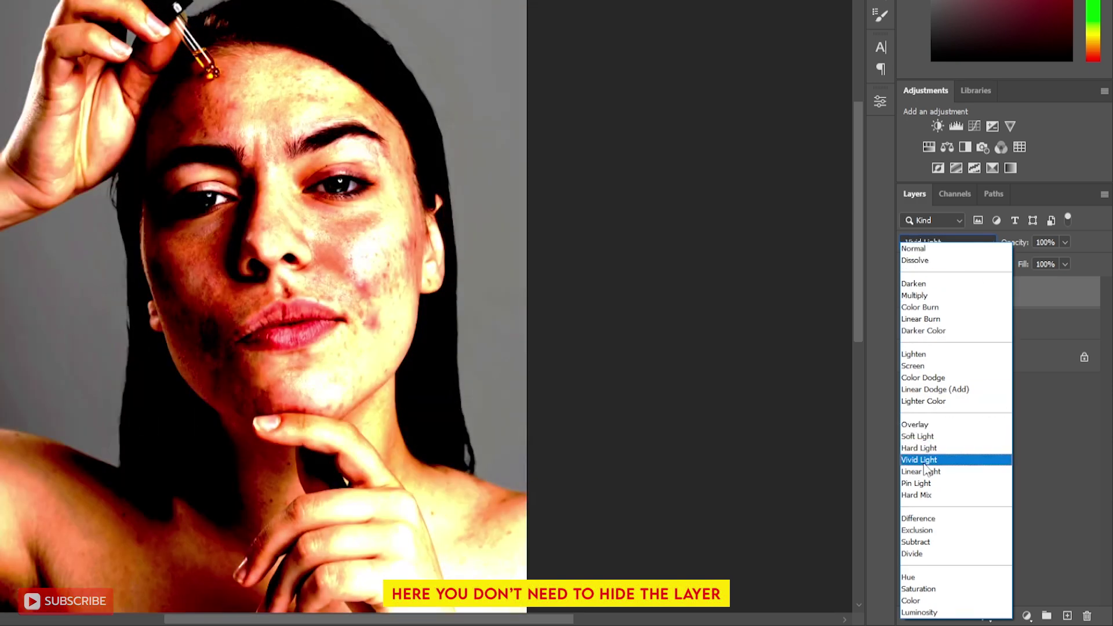
{"action": "left_click", "coordinate": [925, 459]}
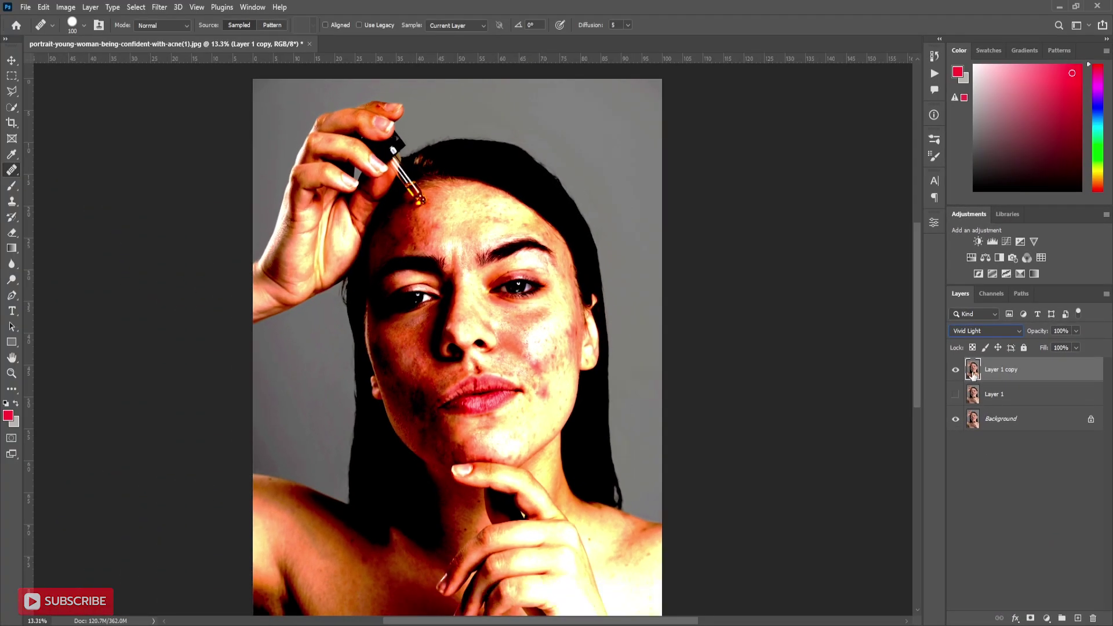
{"action": "key", "text": "ctrl+i"}
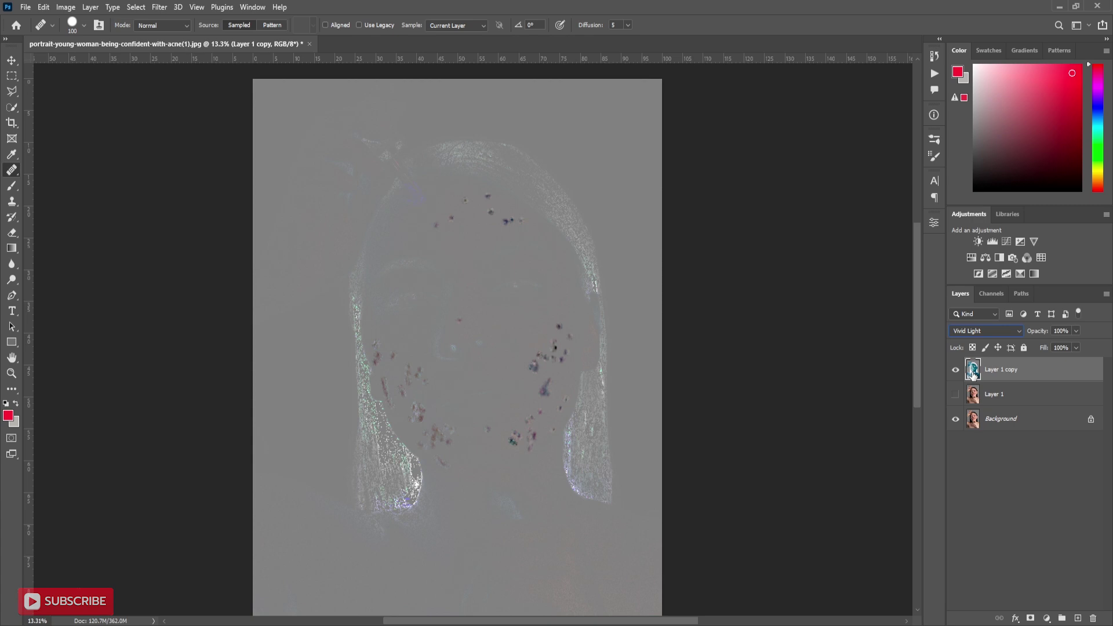
Apply a High Pass filter with a 10-pixel radius to the Layer 1 copy.
{"action": "left_click", "coordinate": [159, 7]}
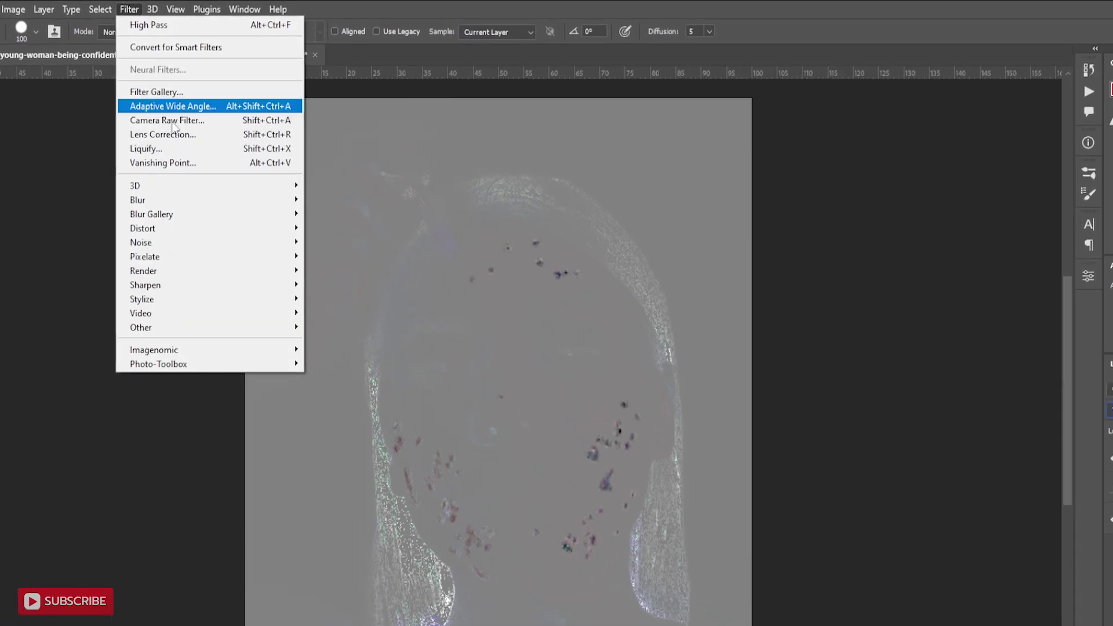
{"action": "mouse_move", "coordinate": [253, 345]}
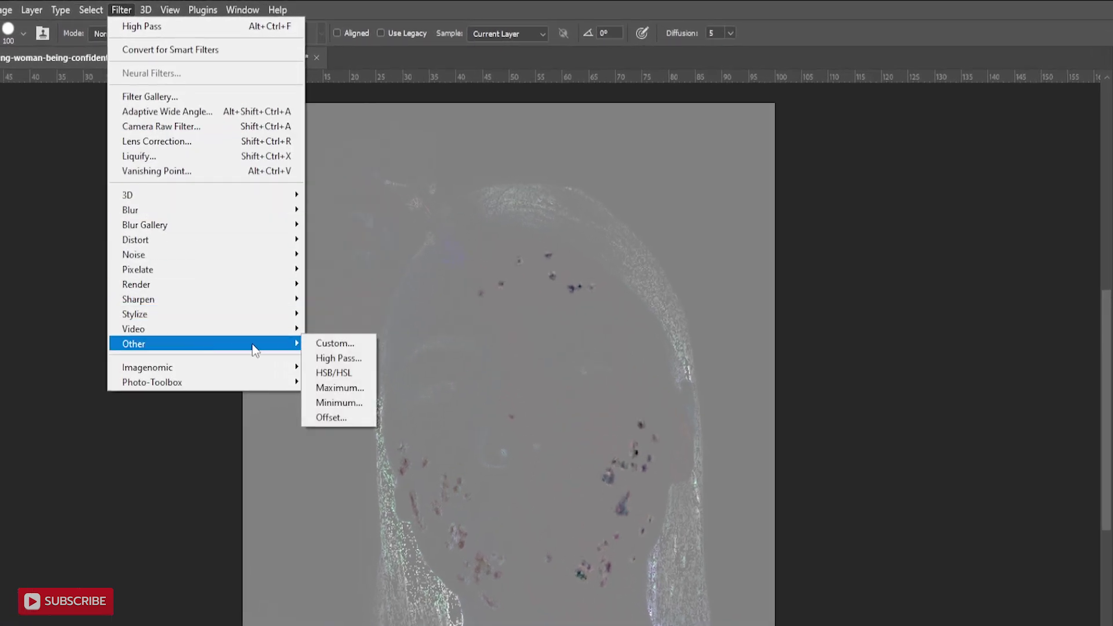
{"action": "left_click", "coordinate": [336, 356]}
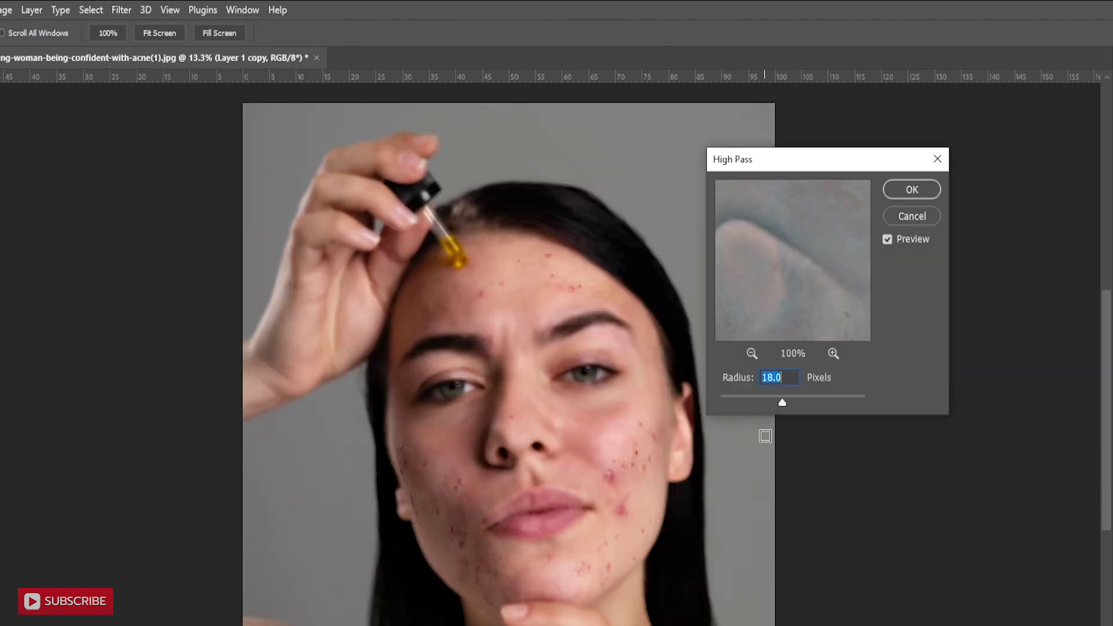
{"action": "left_click_drag", "start_coordinate": [783, 402], "coordinate": [777, 403]}
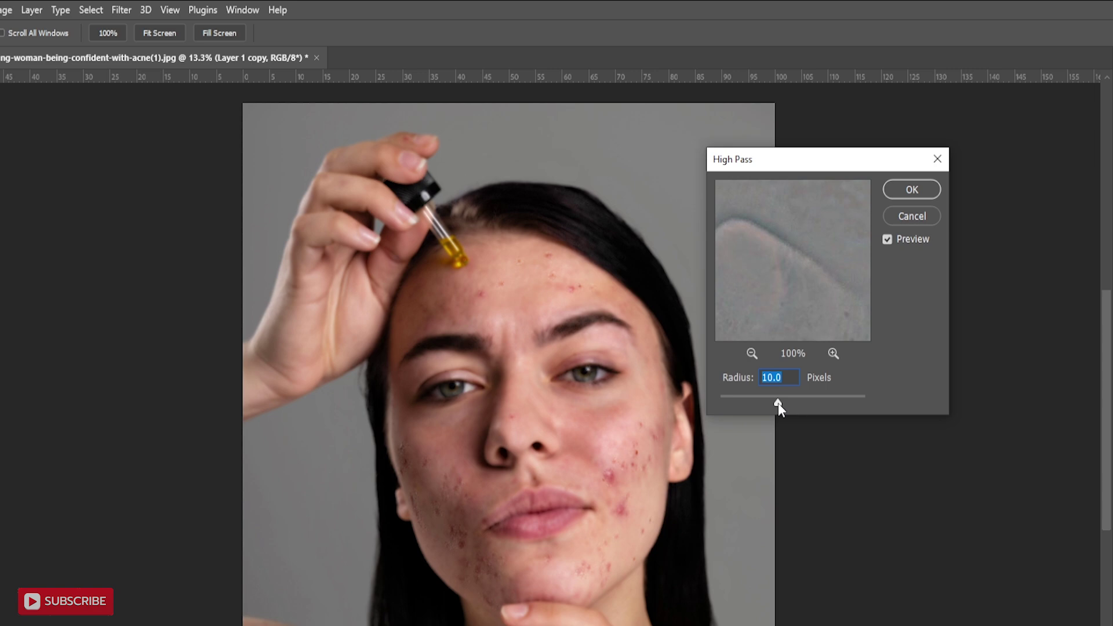
{"action": "left_click", "coordinate": [911, 190]}
{"action": "key", "text": "j"}
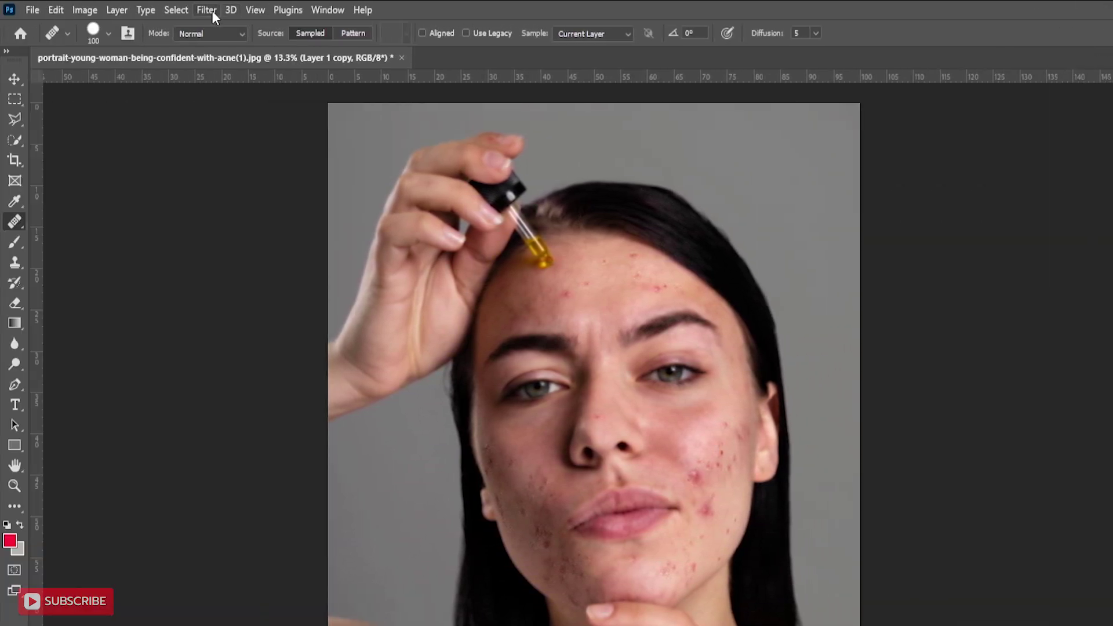
Apply a 3.9-pixel Gaussian Blur to the Vivid Light Layer 1 copy.
{"action": "left_click", "coordinate": [200, 10]}
{"action": "mouse_move", "coordinate": [284, 212]}
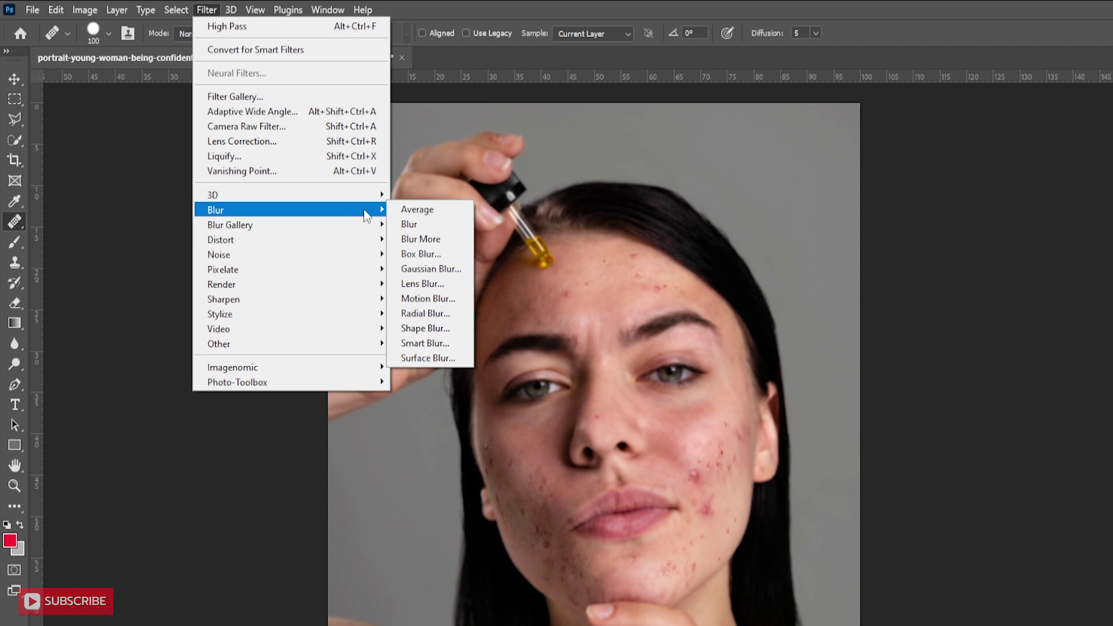
{"action": "left_click", "coordinate": [431, 266]}
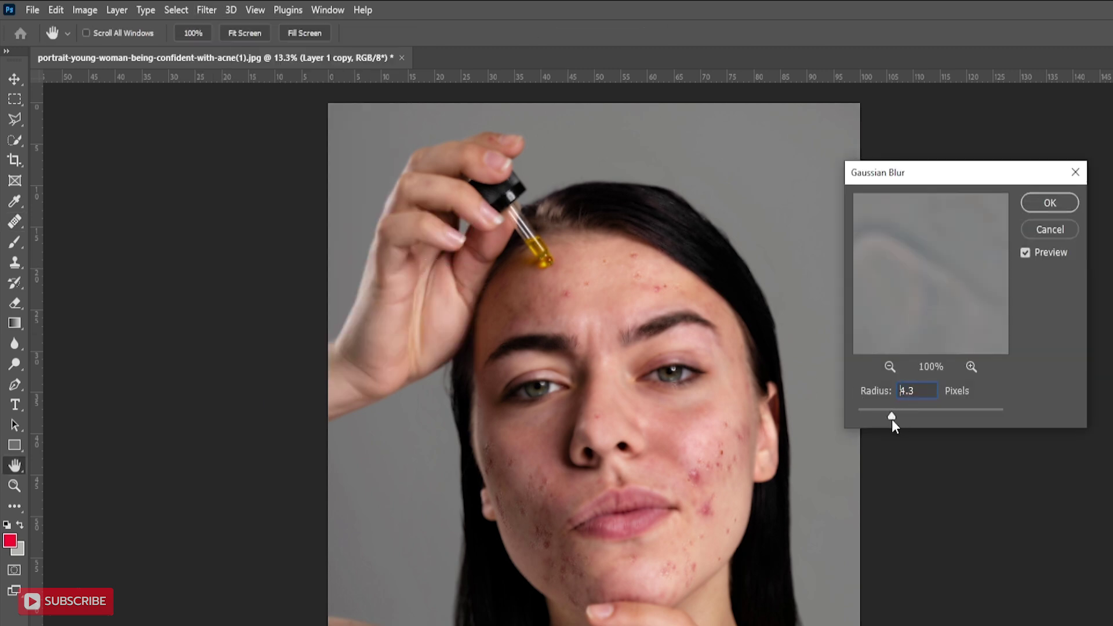
{"action": "mouse_move", "coordinate": [892, 419]}
{"action": "left_mouse_down"}
{"action": "mouse_move", "coordinate": [918, 419]}
{"action": "mouse_move", "coordinate": [900, 428]}
{"action": "left_mouse_up"}
{"action": "left_click_drag", "start_coordinate": [871, 414], "coordinate": [882, 413]}
{"action": "left_click", "coordinate": [1038, 203]}
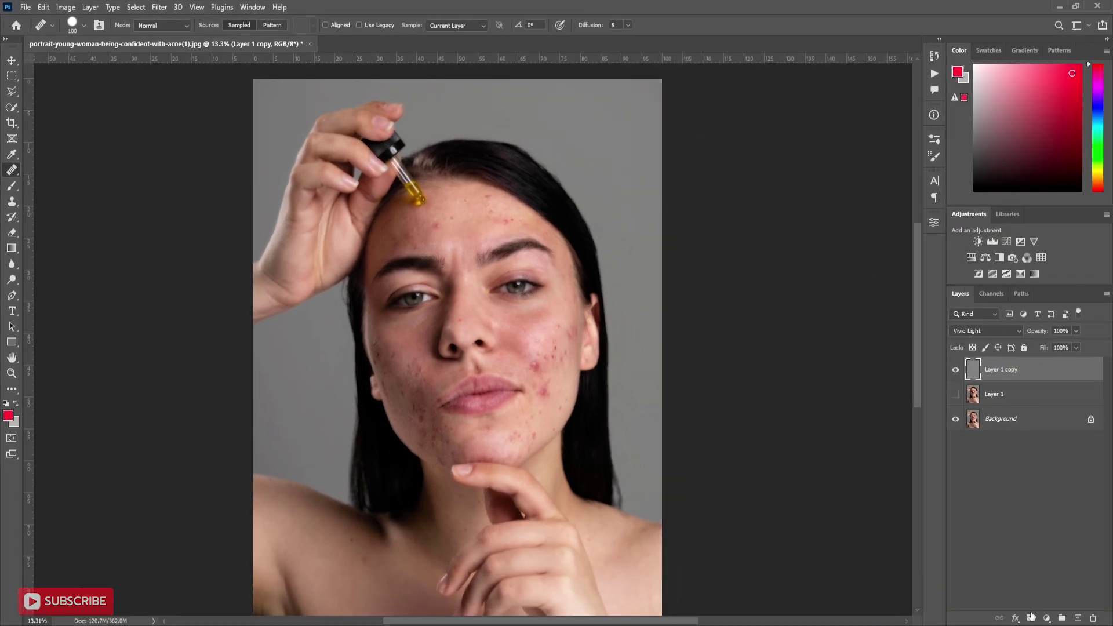
Give Layer 1 copy an inverted black mask and turn Layer 1's visibility back on.
{"action": "left_click", "coordinate": [1030, 619]}
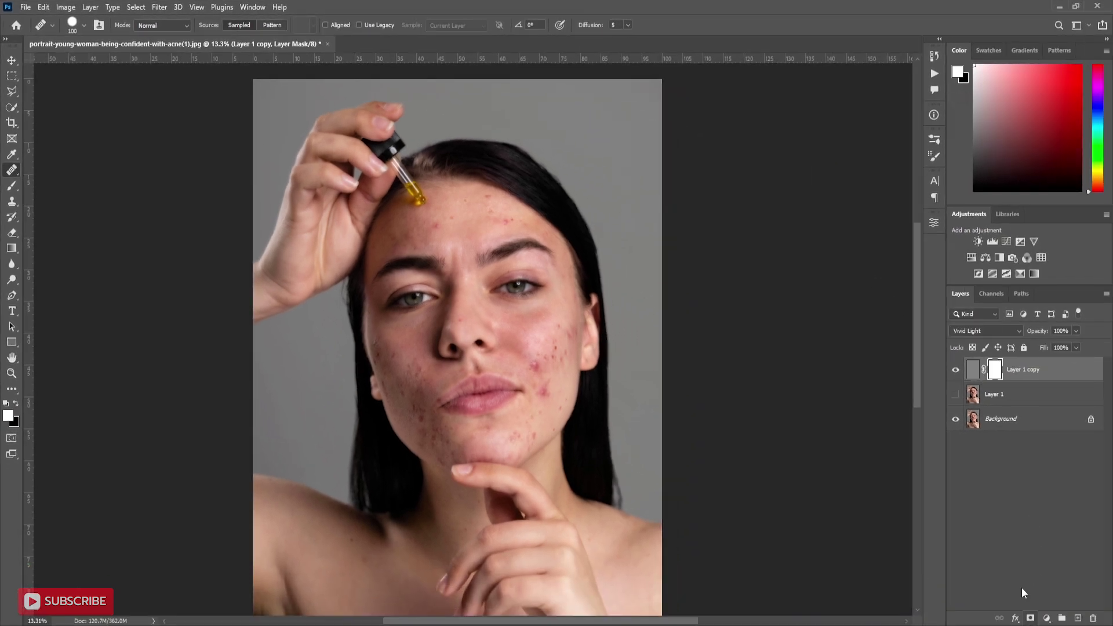
{"action": "key", "text": "ctrl+i"}
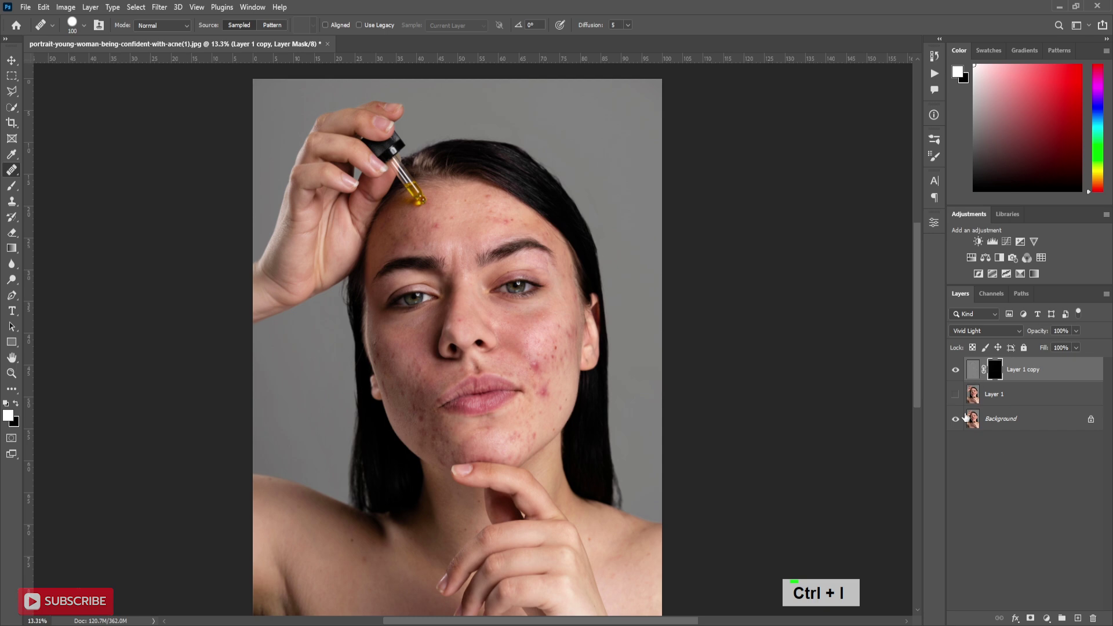
{"action": "left_click", "coordinate": [956, 396]}
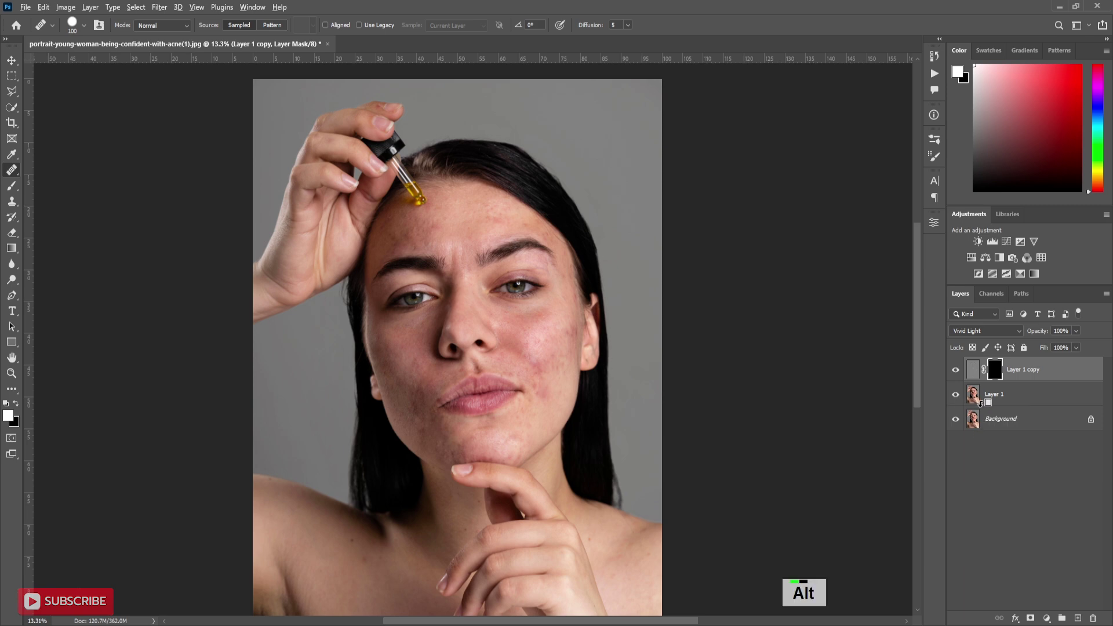
{"action": "scroll", "coordinate": [991, 378], "scroll_direction": "up", "scroll_amount": 1}
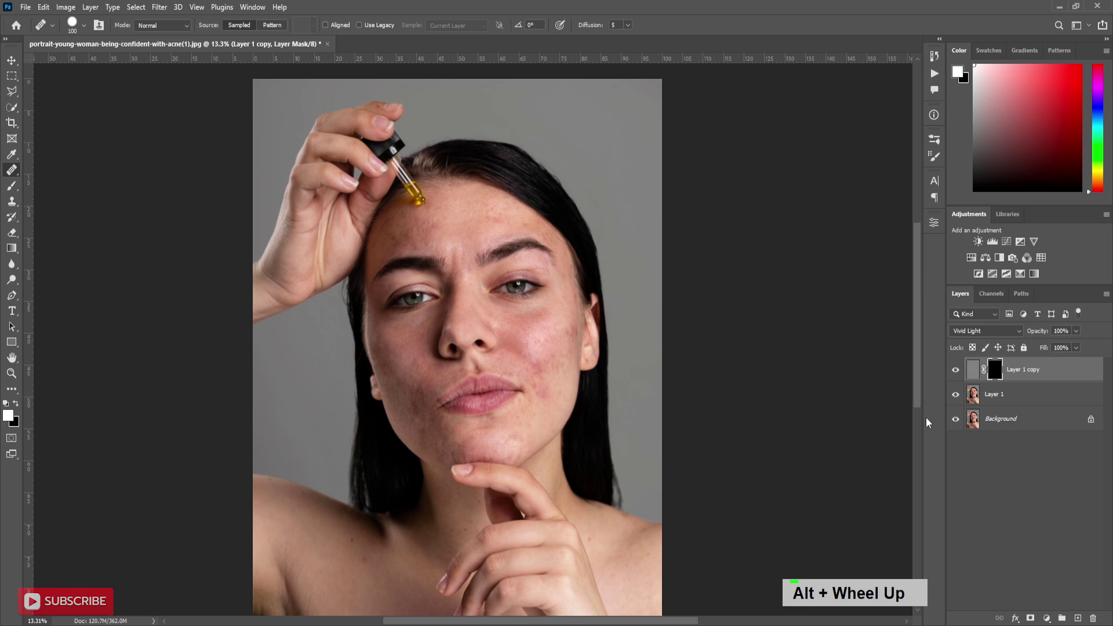
{"action": "scroll", "coordinate": [482, 387], "scroll_direction": "up", "scroll_amount": 2}
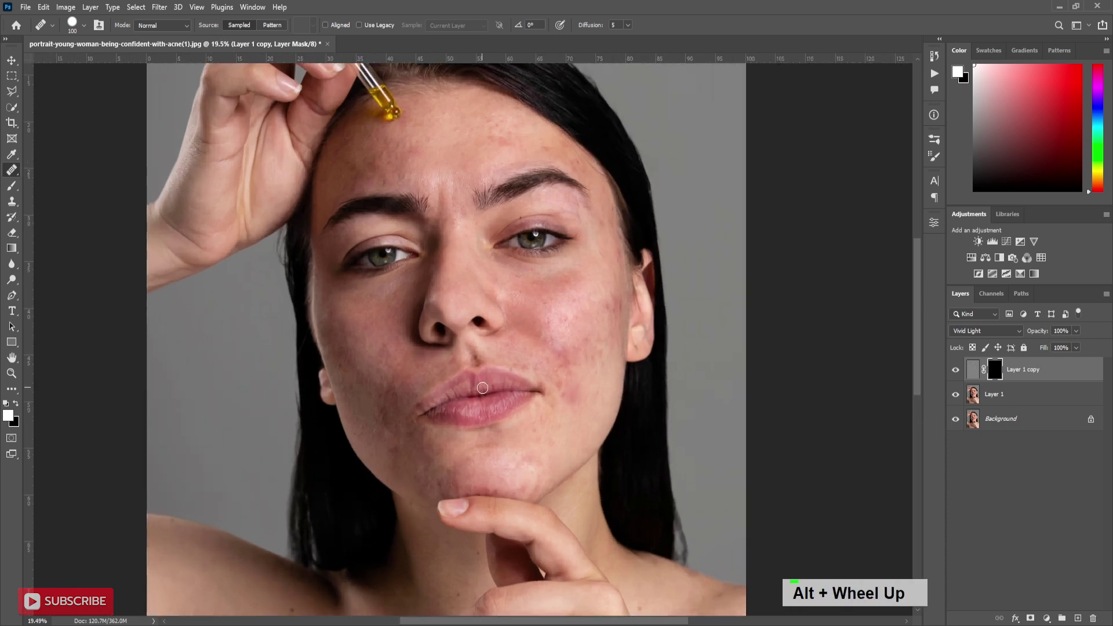
Paint white on the mask with a Soft Round brush over the left cheek and forehead acne.
{"action": "left_click", "coordinate": [20, 182]}
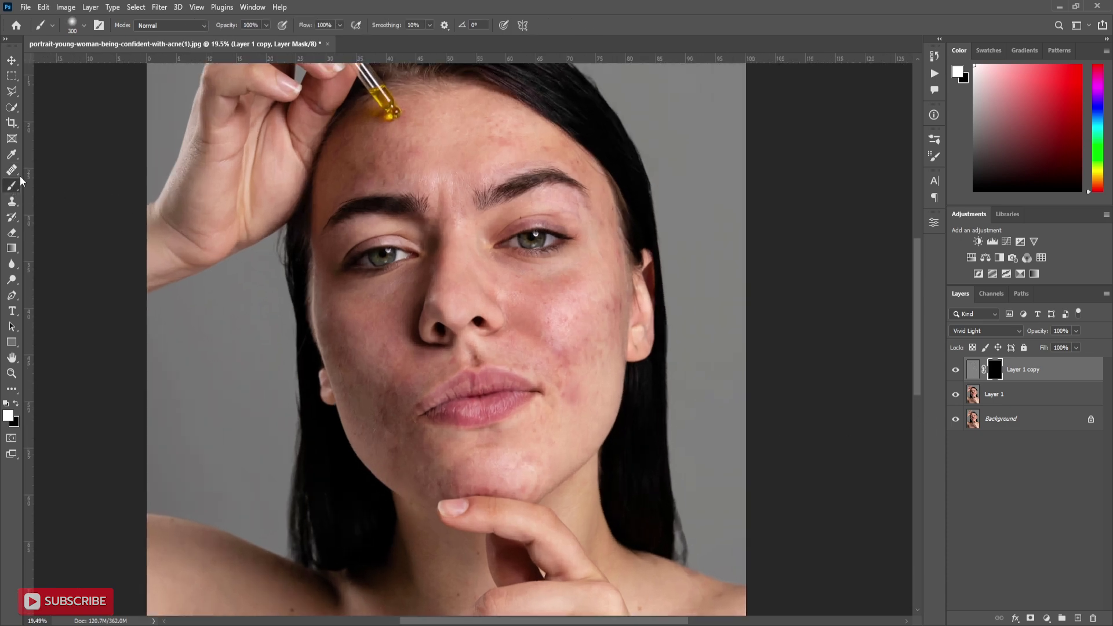
{"action": "left_click", "coordinate": [83, 27]}
{"action": "left_click", "coordinate": [639, 26]}
{"action": "mouse_move", "coordinate": [368, 377]}
{"action": "left_mouse_down"}
{"action": "mouse_move", "coordinate": [348, 378]}
{"action": "mouse_move", "coordinate": [372, 436]}
{"action": "mouse_move", "coordinate": [323, 317]}
{"action": "left_mouse_up"}
{"action": "left_click_drag", "start_coordinate": [503, 148], "coordinate": [538, 141]}
Lower Layer 1 copy's opacity to 72%.
{"action": "scroll", "coordinate": [493, 481], "scroll_direction": "down", "scroll_amount": 2}
{"action": "scroll", "coordinate": [481, 475], "scroll_direction": "up", "scroll_amount": 1}
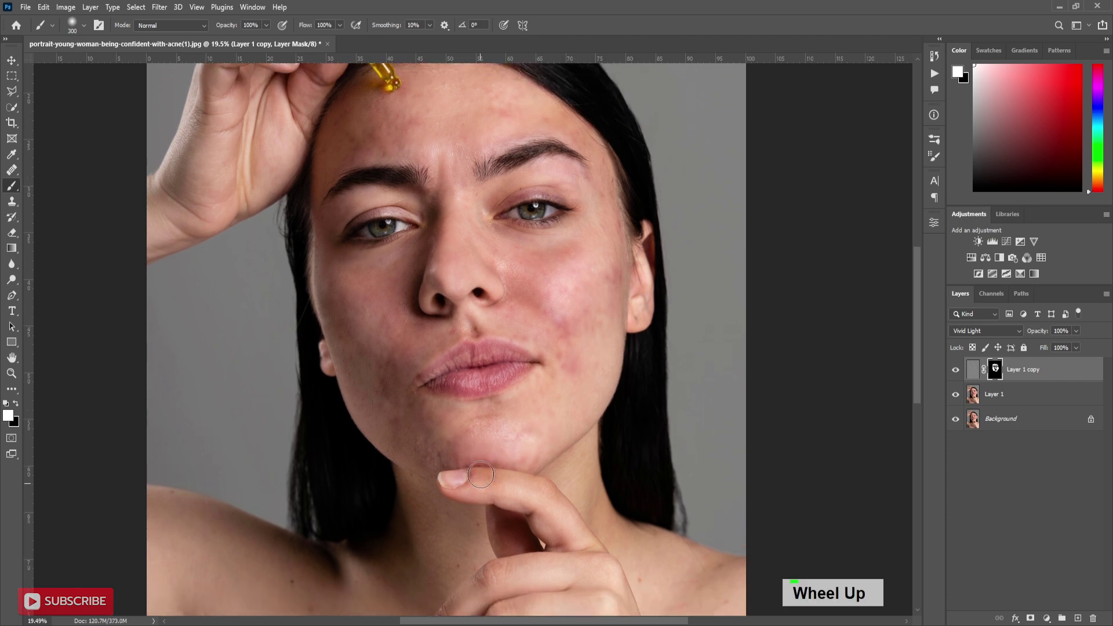
{"action": "mouse_move", "coordinate": [1043, 335]}
{"action": "left_mouse_down"}
{"action": "mouse_move", "coordinate": [1029, 335]}
{"action": "mouse_move", "coordinate": [1060, 336]}
{"action": "left_mouse_up"}
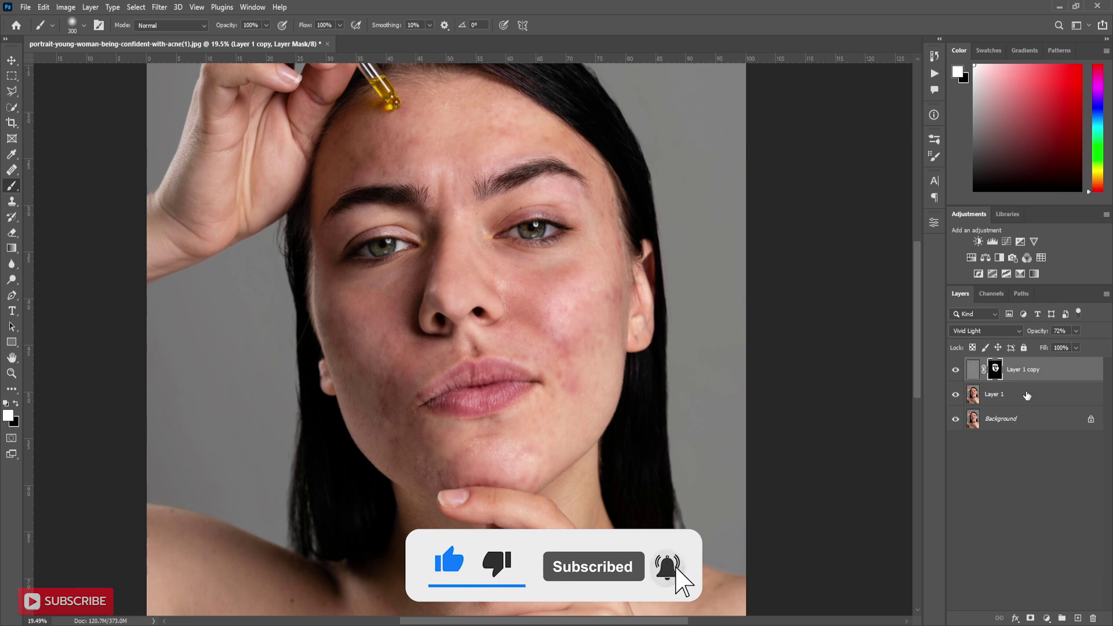
Stamp all visible layers into a new merged Layer 2 with Alt+Ctrl+Shift+E.
{"action": "key", "text": "ctrl+shift+alt+e"}
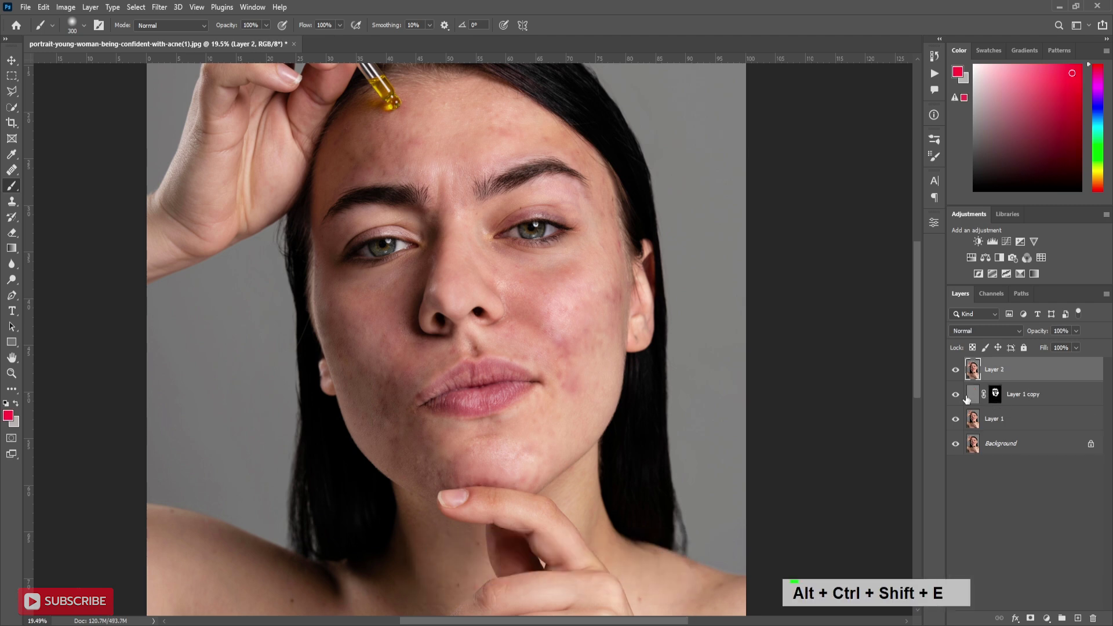
{"action": "key", "text": "Delete"}
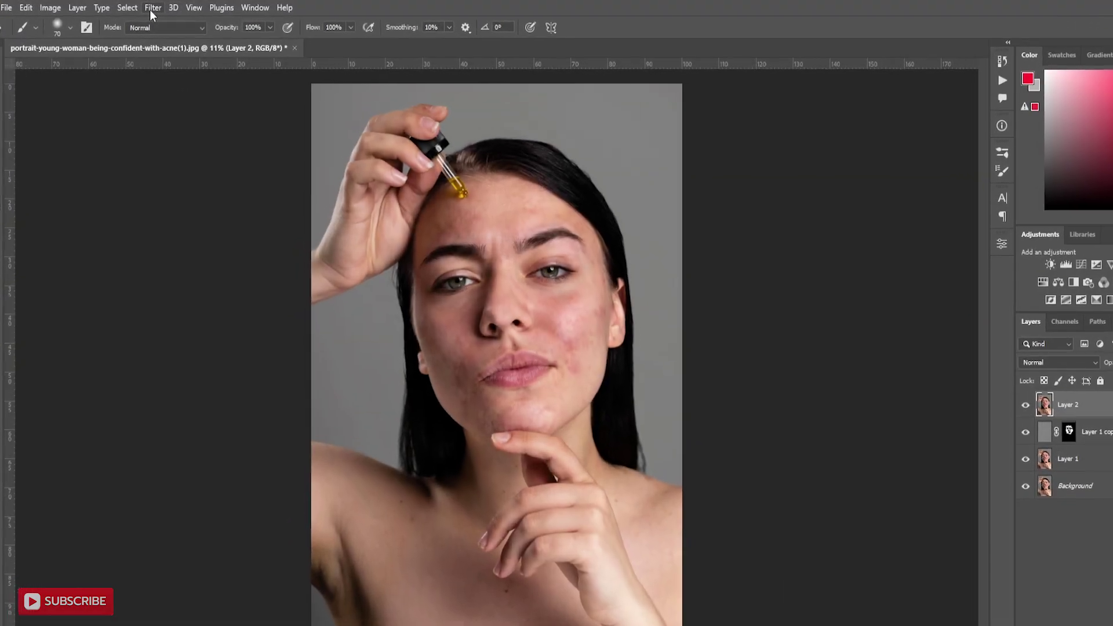
{"action": "left_click", "coordinate": [159, 7]}
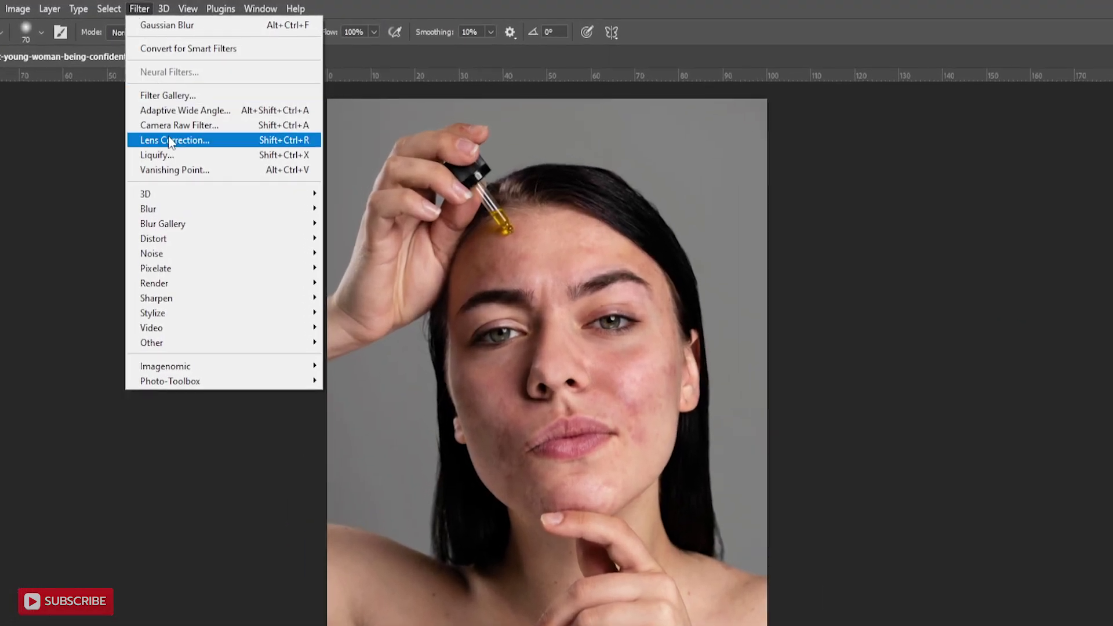
Camera Raw on Layer 2: Temperature +4, Contrast +7, Texture +29, Clarity -36, Color Noise Reduction 41.
{"action": "left_click", "coordinate": [174, 125]}
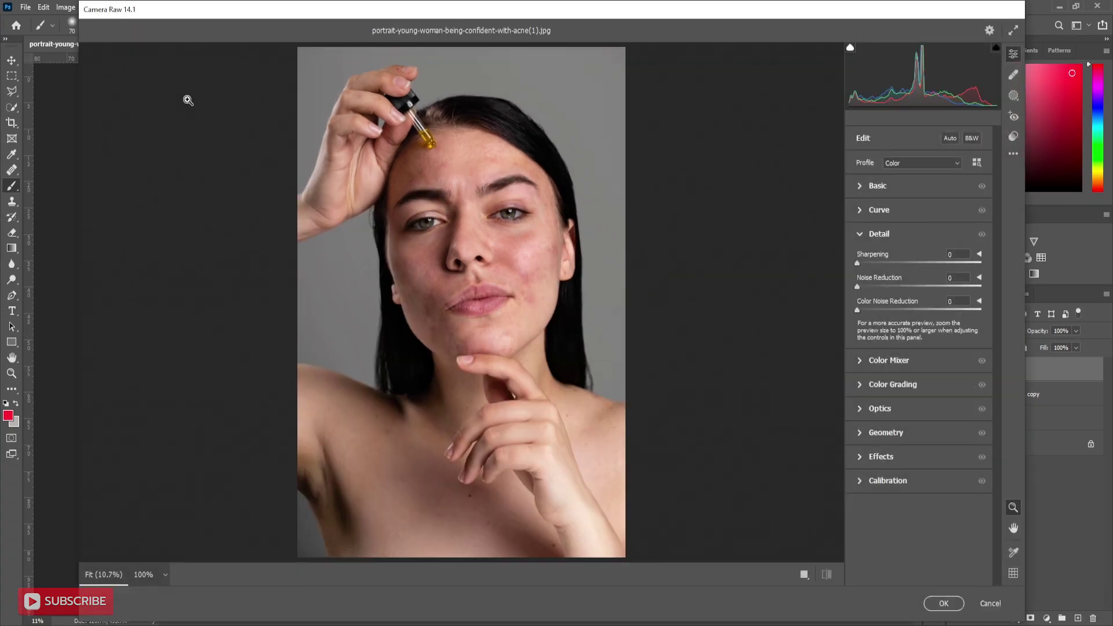
{"action": "left_click", "coordinate": [859, 186]}
{"action": "left_click", "coordinate": [922, 234]}
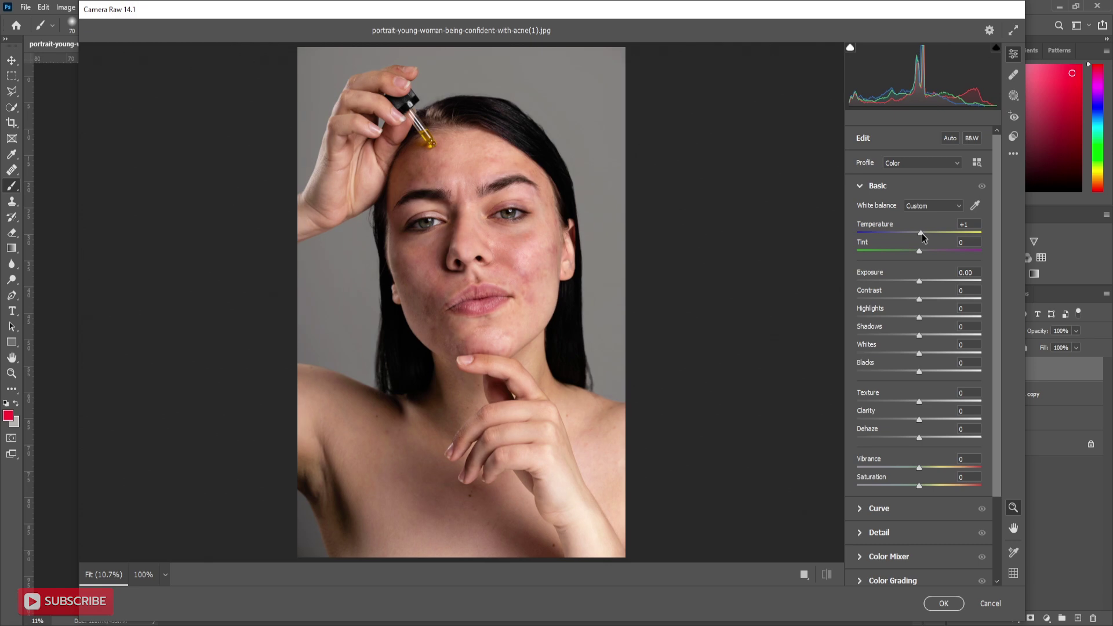
{"action": "left_click_drag", "start_coordinate": [920, 299], "coordinate": [923, 300]}
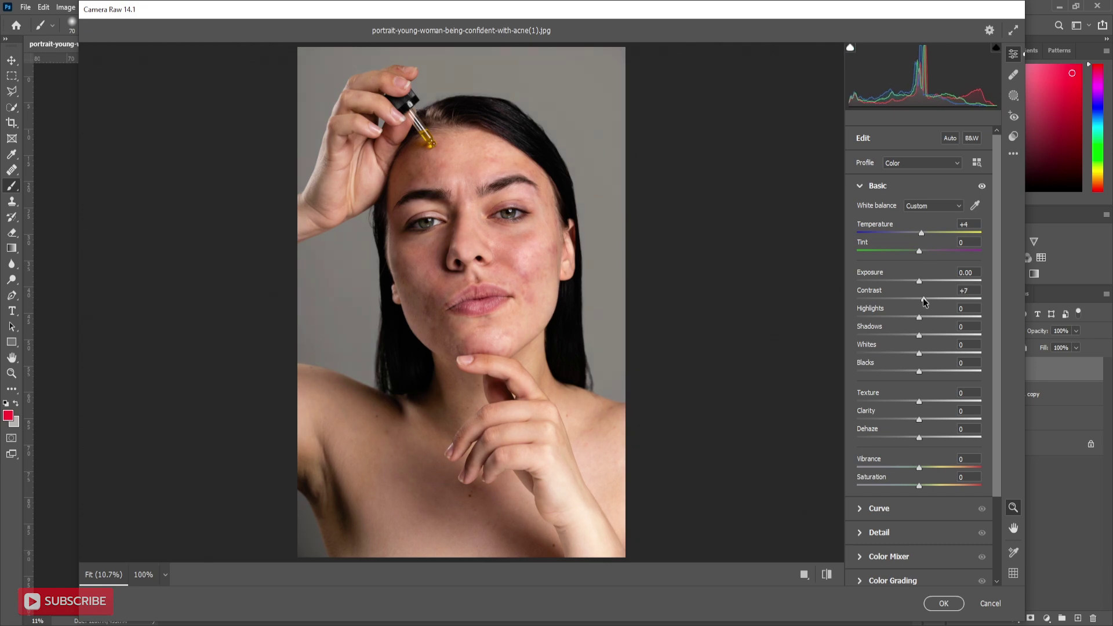
{"action": "left_click_drag", "start_coordinate": [944, 405], "coordinate": [892, 422]}
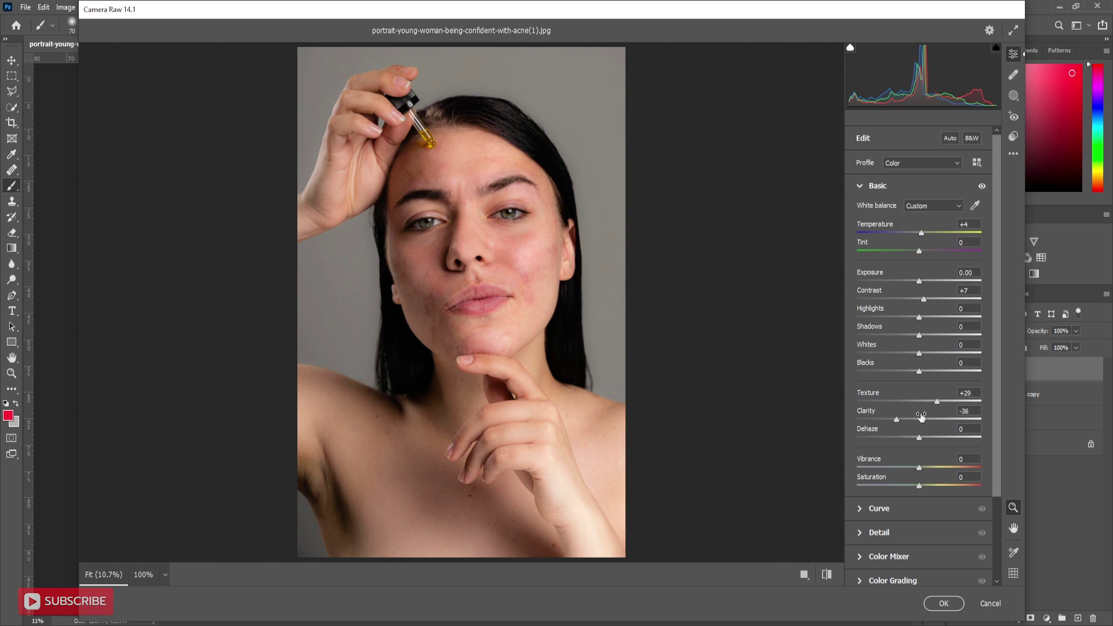
{"action": "left_click", "coordinate": [871, 531]}
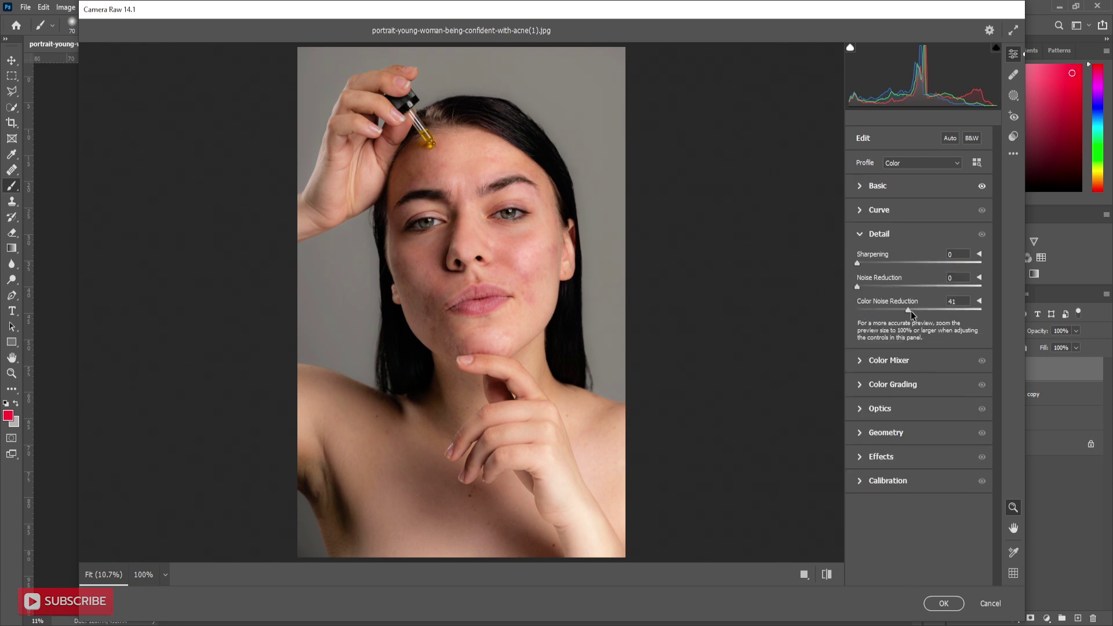
{"action": "left_click_drag", "start_coordinate": [926, 290], "coordinate": [924, 290]}
{"action": "left_click", "coordinate": [943, 603]}
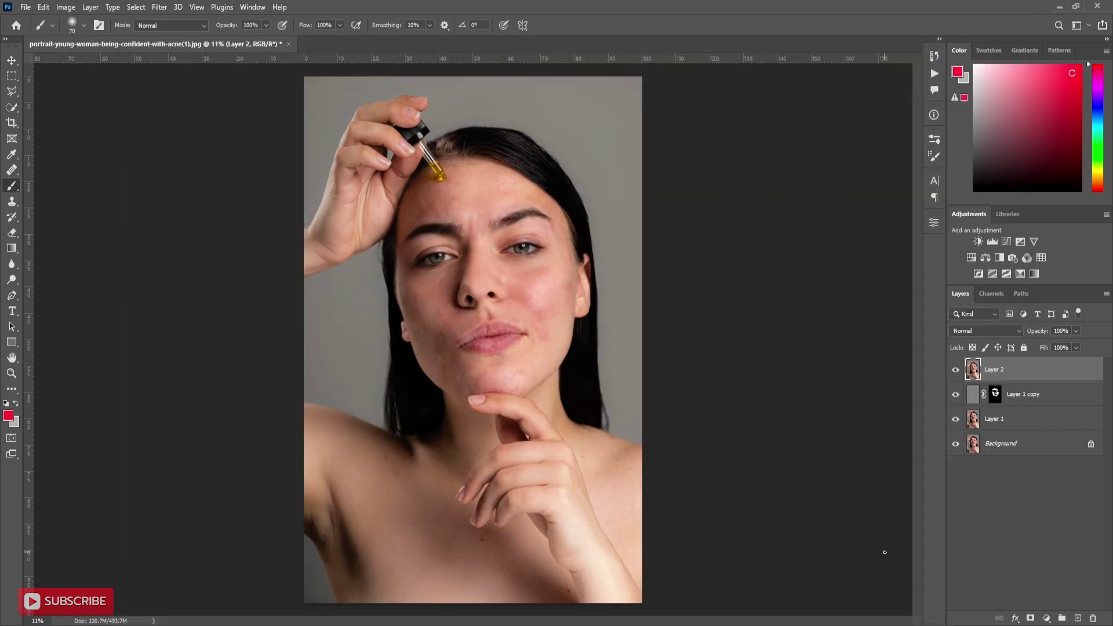
Hide Layer 1 and toggle Layer 2 off and on to compare before and after.
{"action": "left_click", "coordinate": [956, 420]}
{"action": "left_click", "coordinate": [956, 370]}
{"action": "left_click", "coordinate": [957, 371]}
Duplicate Layer 2, hide the original, and run SkinFiner on Layer 2 copy.
{"action": "key", "text": "ctrl+j"}
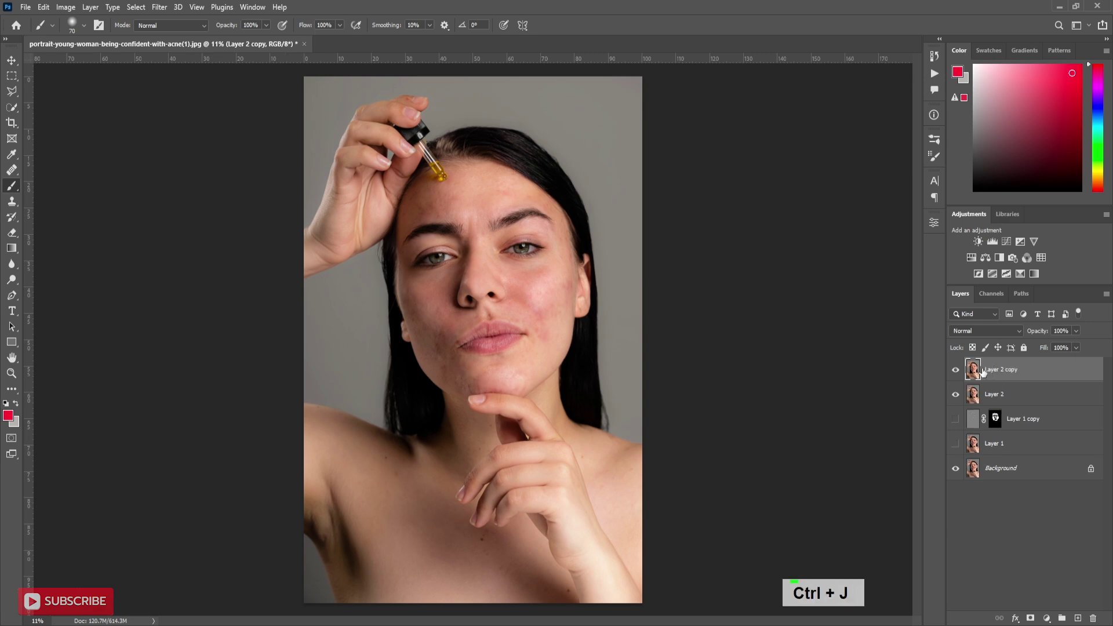
{"action": "left_click", "coordinate": [955, 394]}
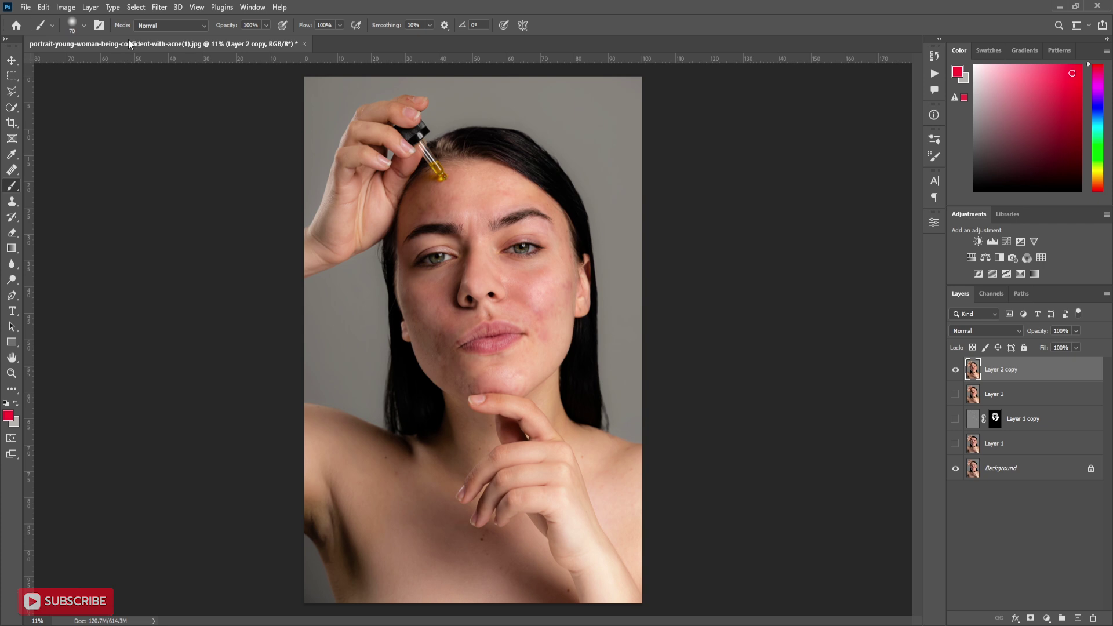
{"action": "left_click", "coordinate": [164, 9]}
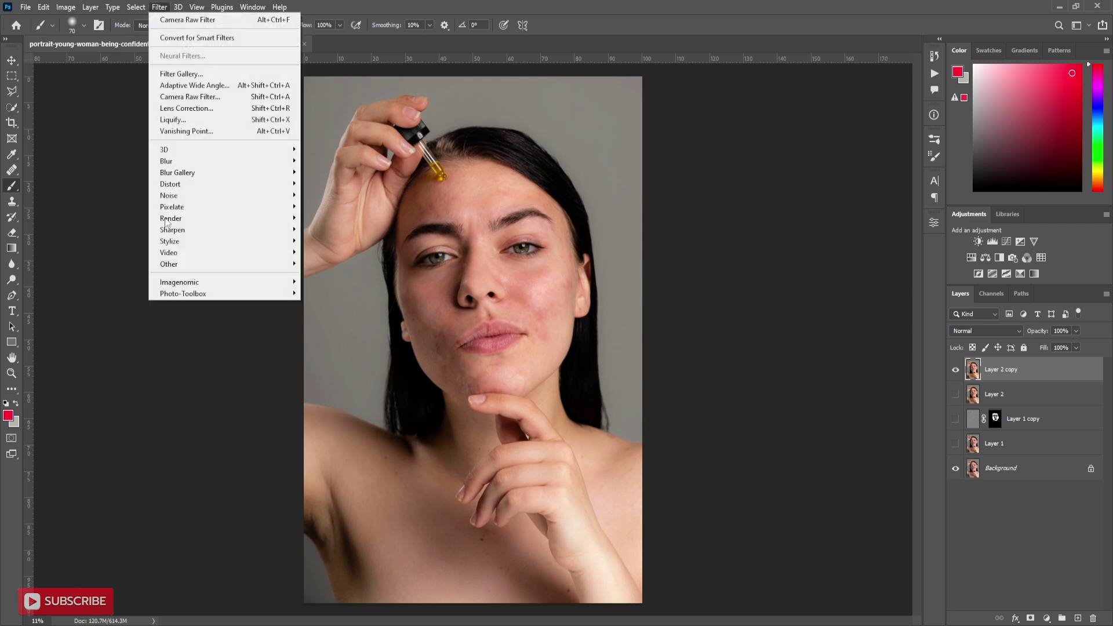
{"action": "left_click", "coordinate": [317, 292]}
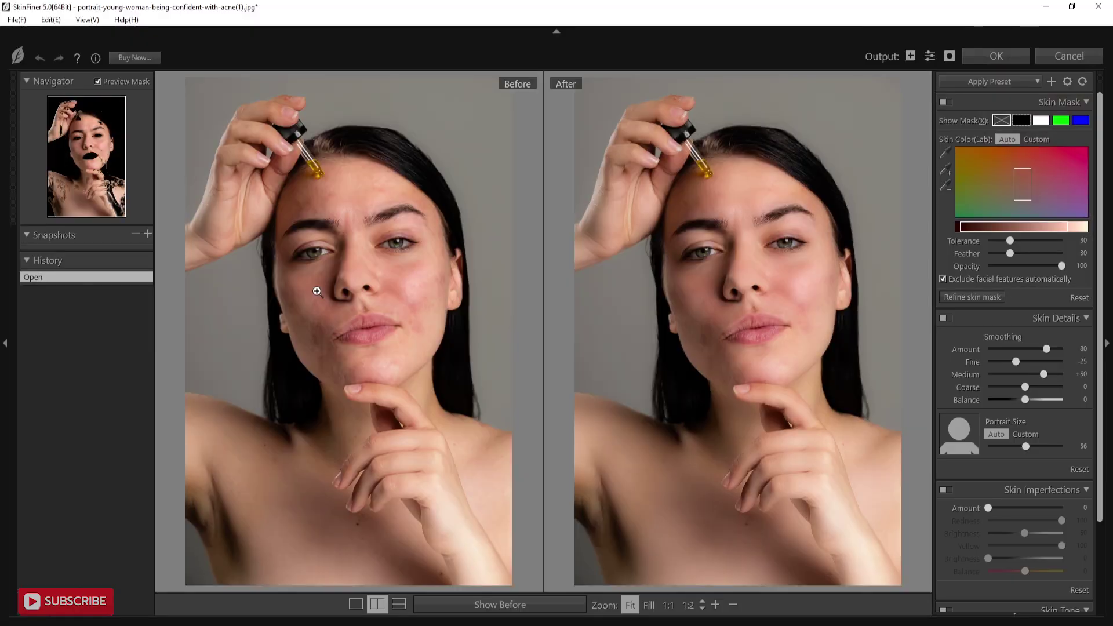
Apply SkinFiner's Amount 80 smoothing to the Layer 2 copy in Photoshop.
{"action": "left_click", "coordinate": [987, 57]}
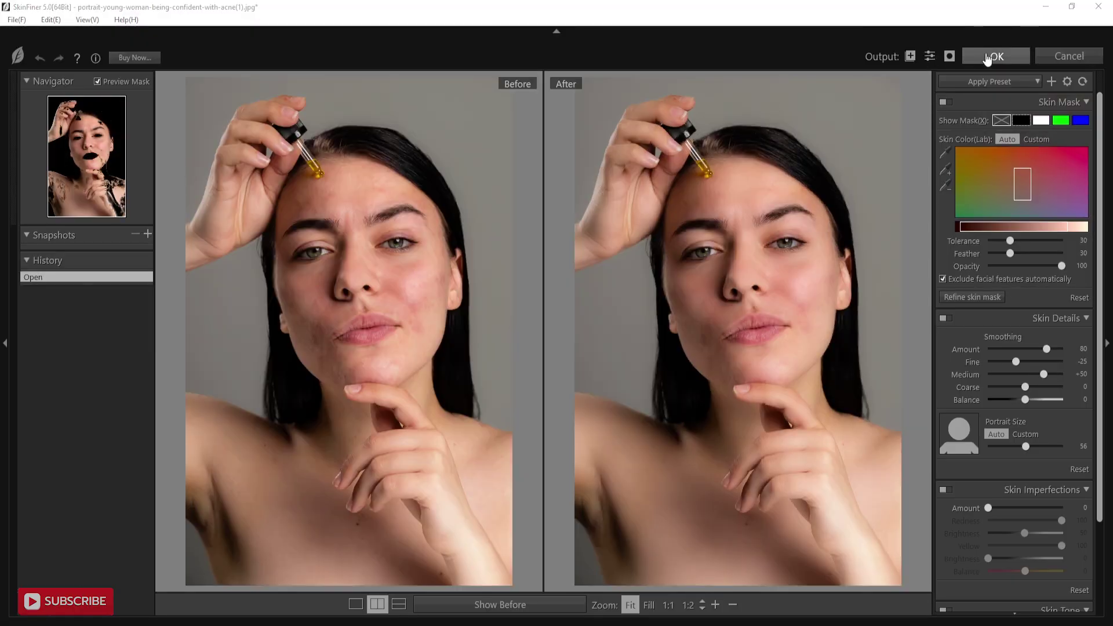